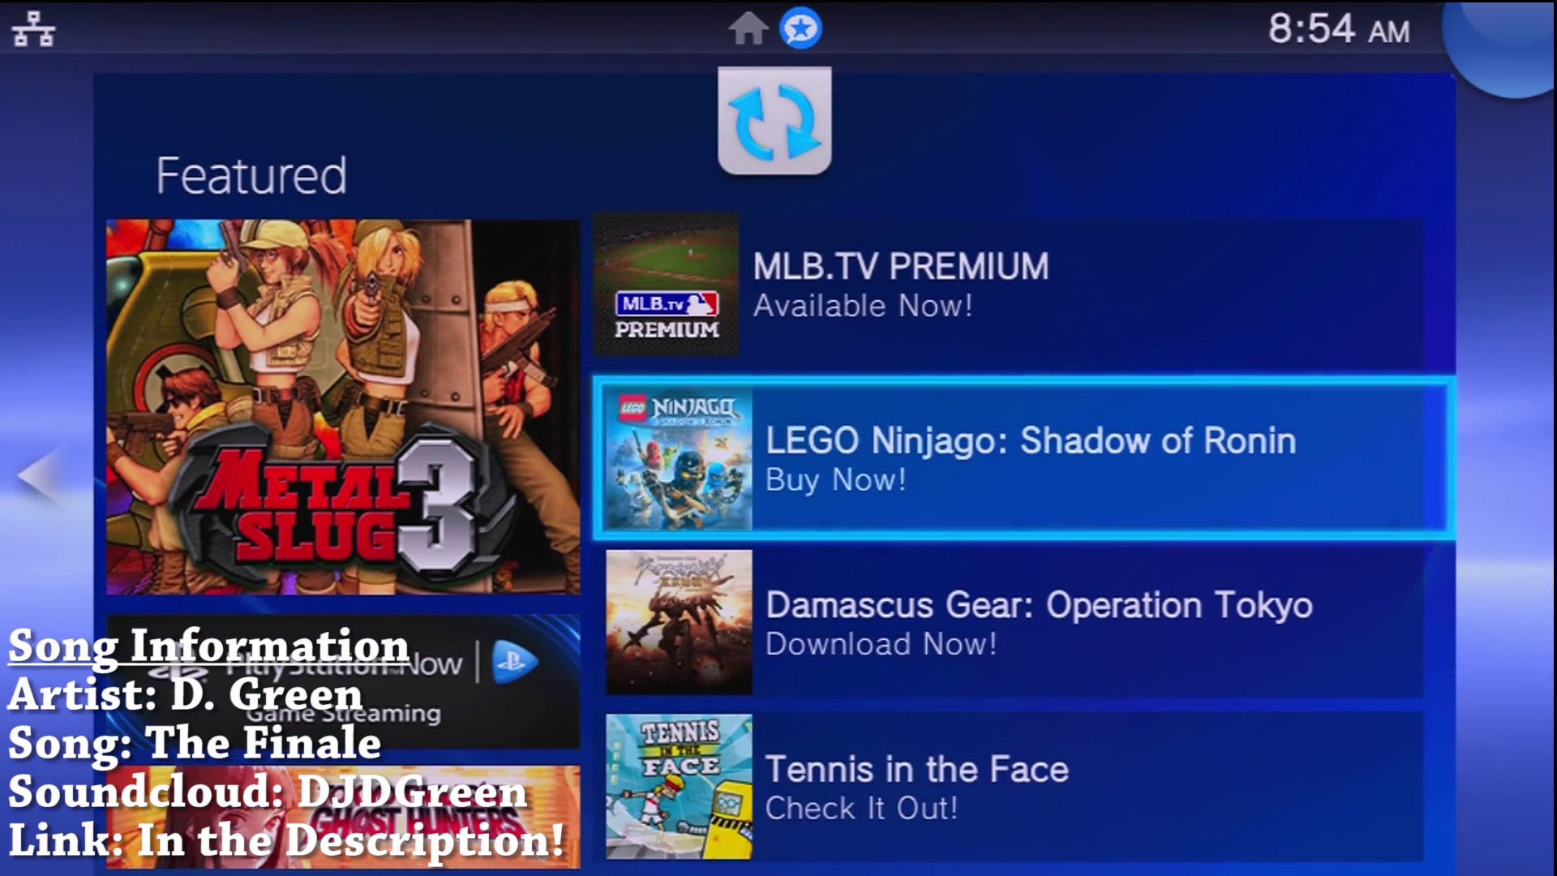
Leave the Featured page and go to the home screen page that holds the Browser
key(Left)
key(Left)
key(Left)
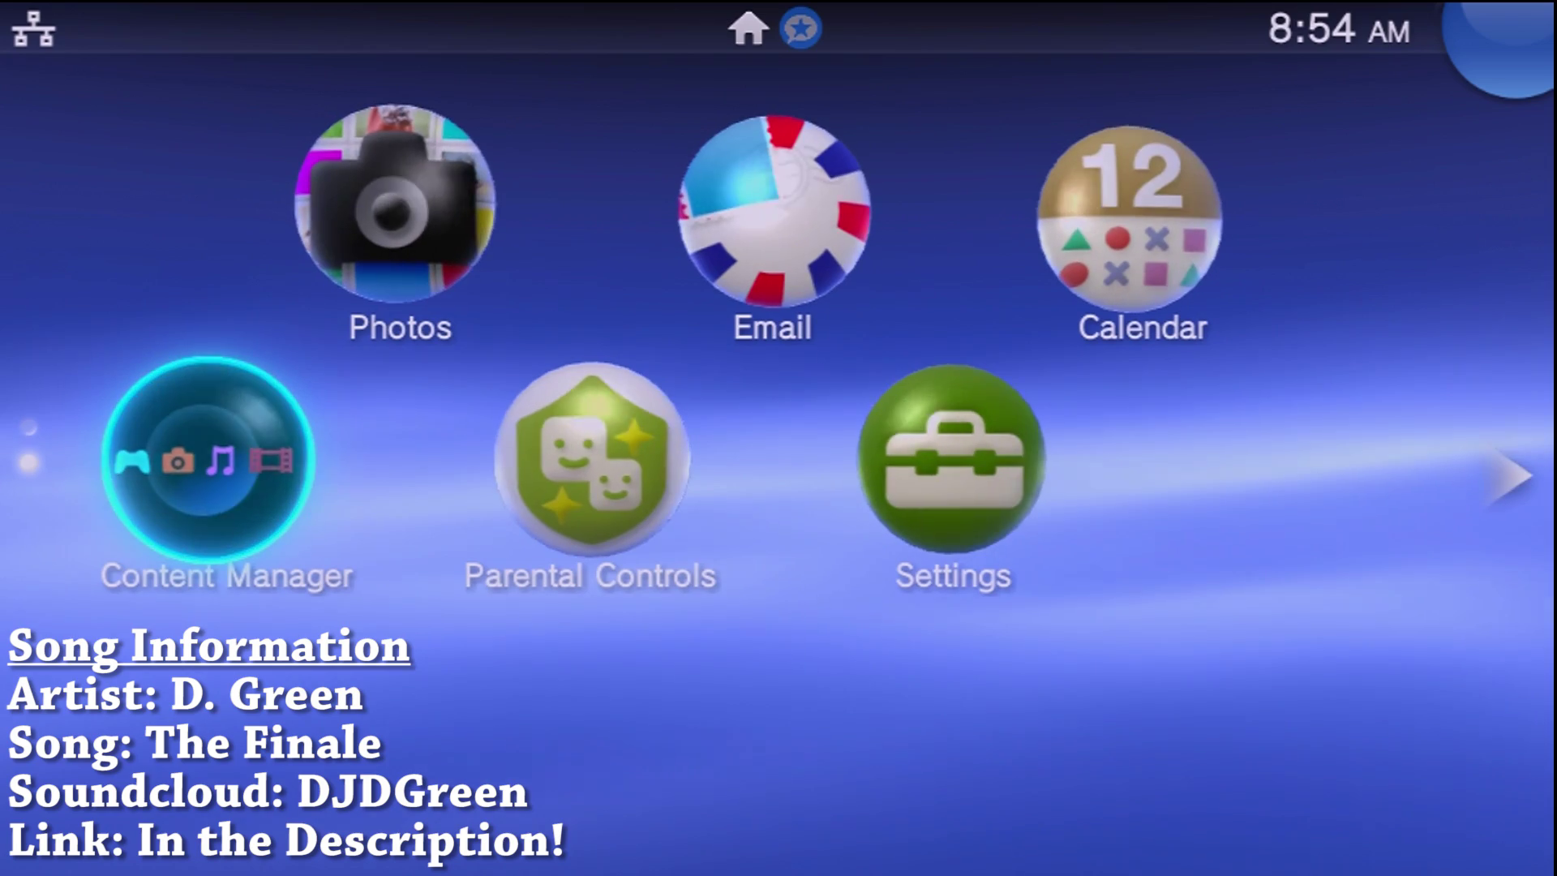
key(Up)
key(Up)
key(Up)
key(Up)
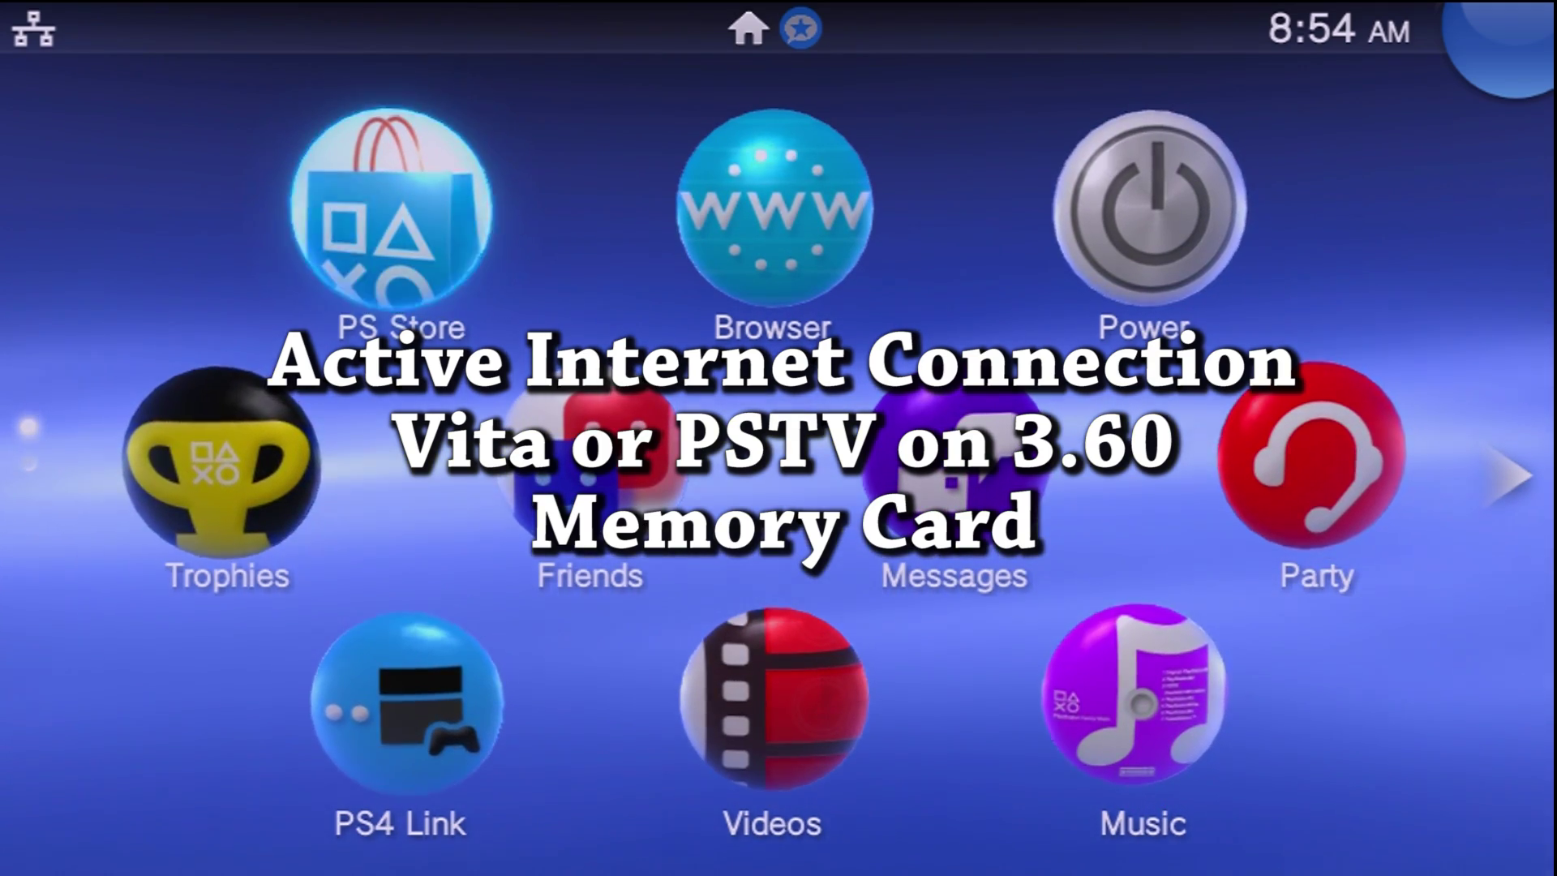
key(Down)
key(Down)
key(Down)
key(Down)
key(Right)
key(Right)
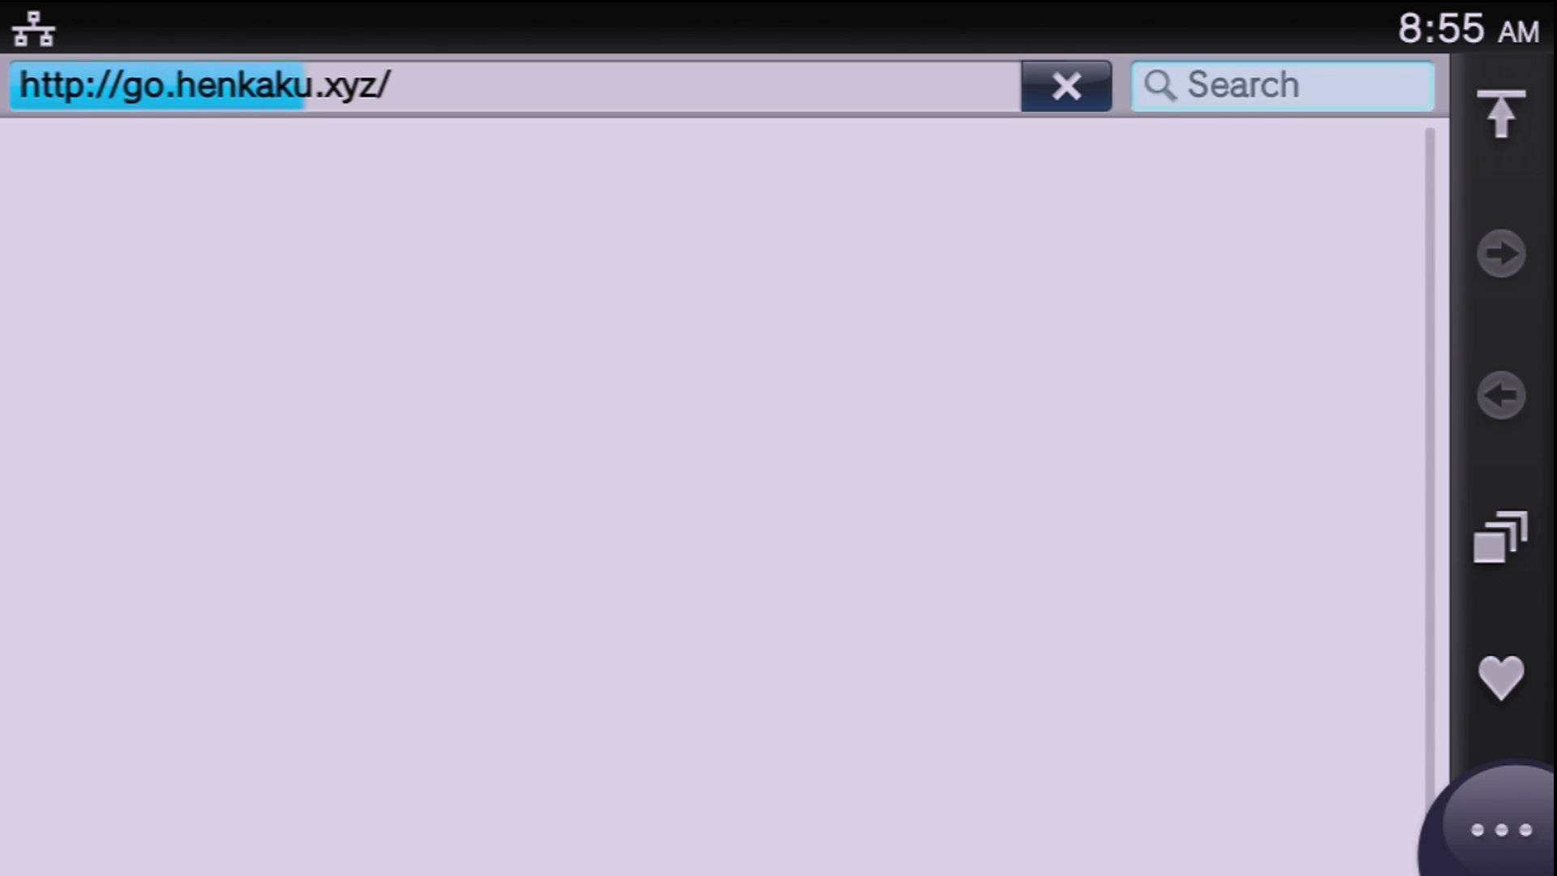
key(Return)
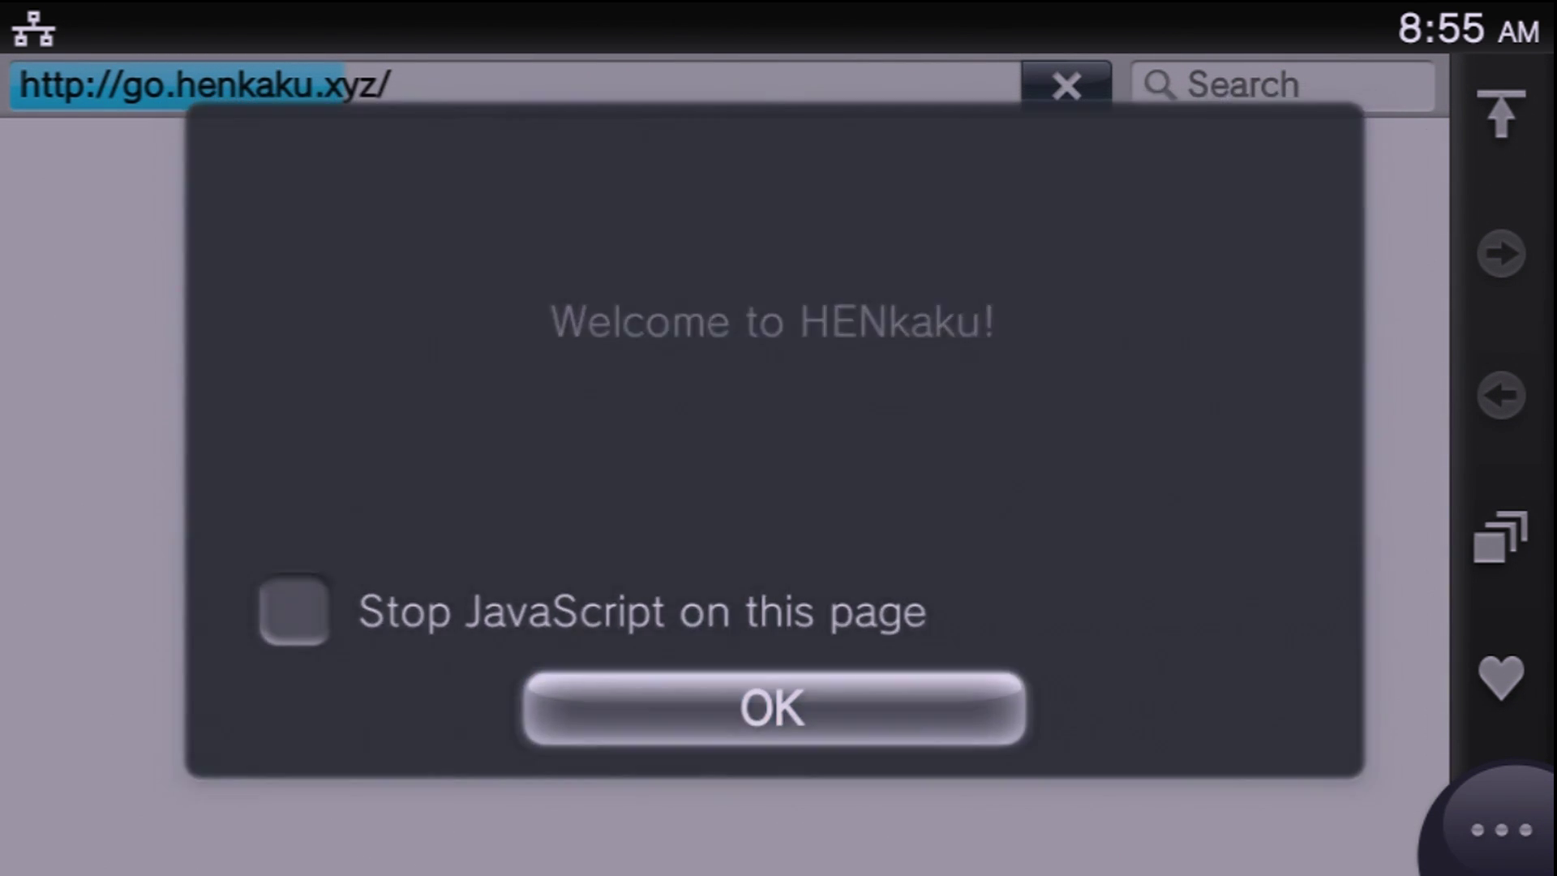
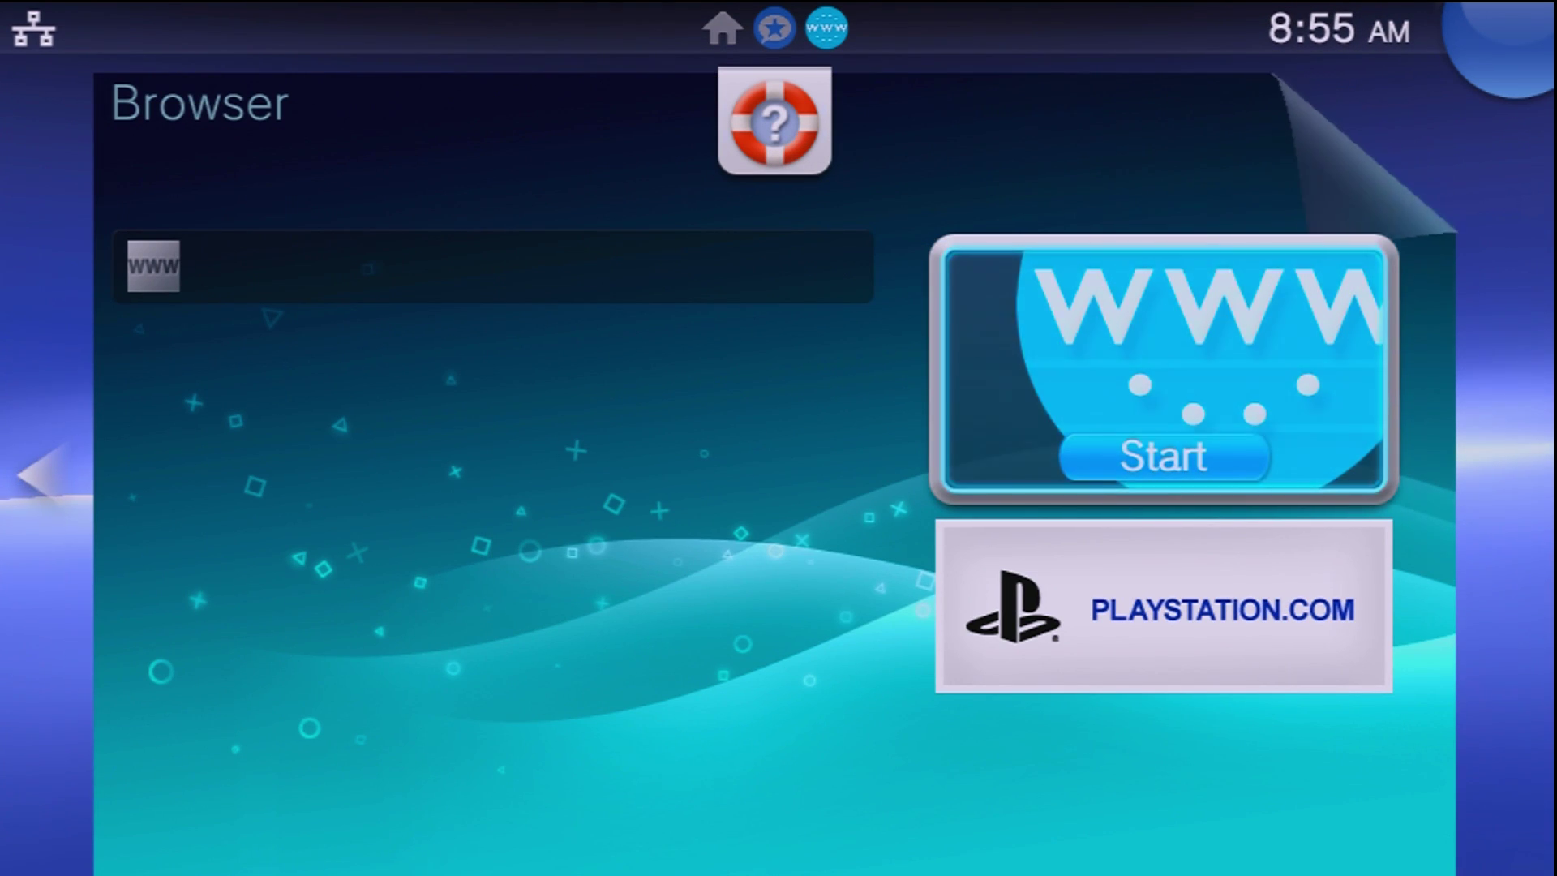
Close the Browser's start page and look through the lower part of the home screen
key(Escape)
key(Left)
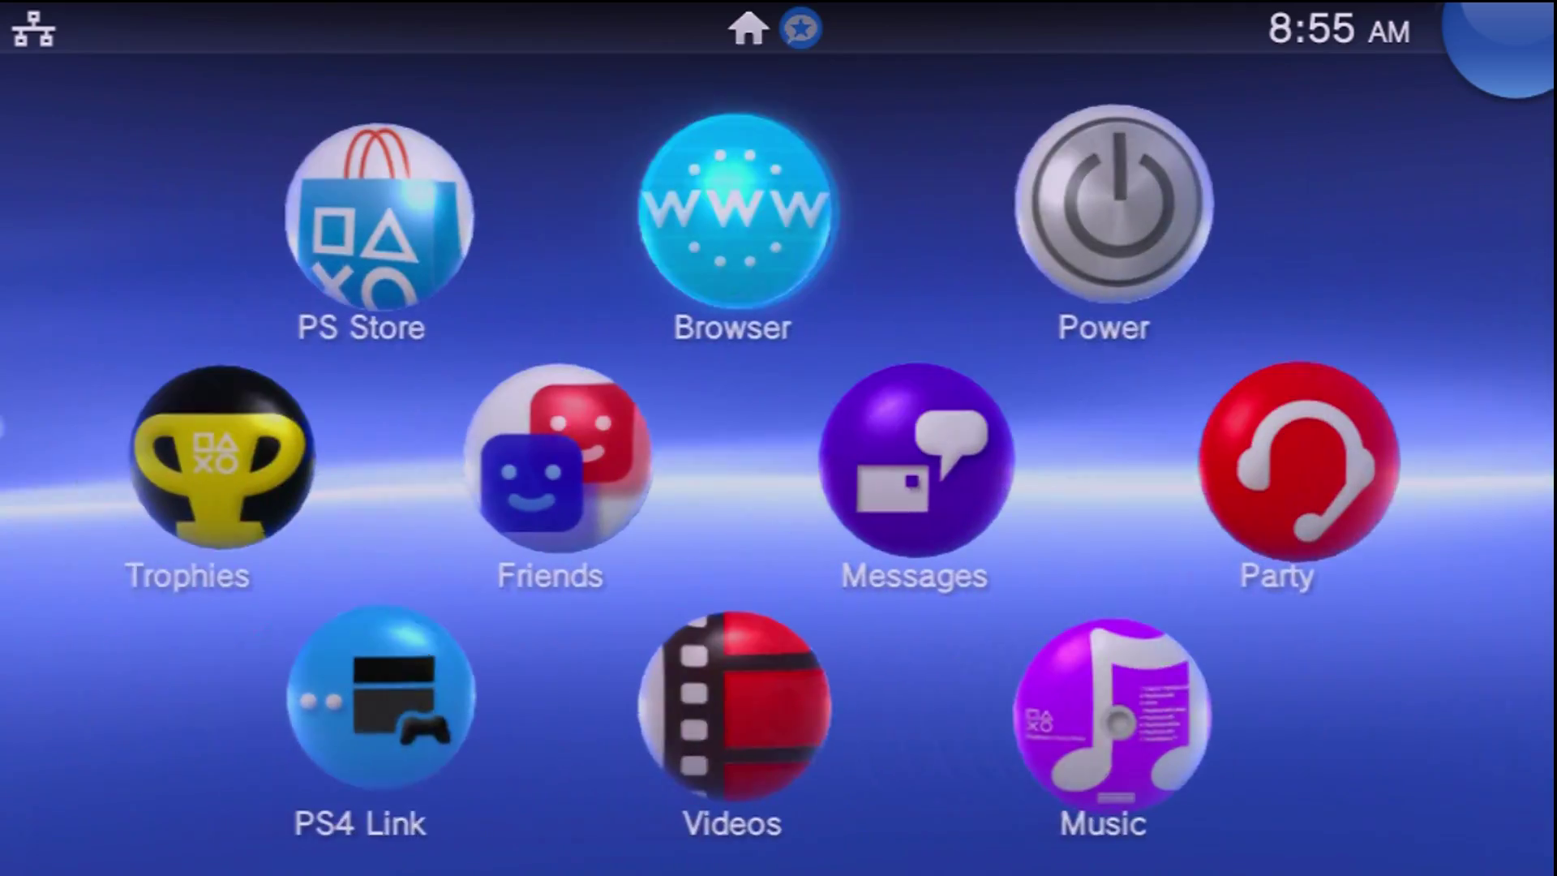
scroll(778, 438, down, 5)
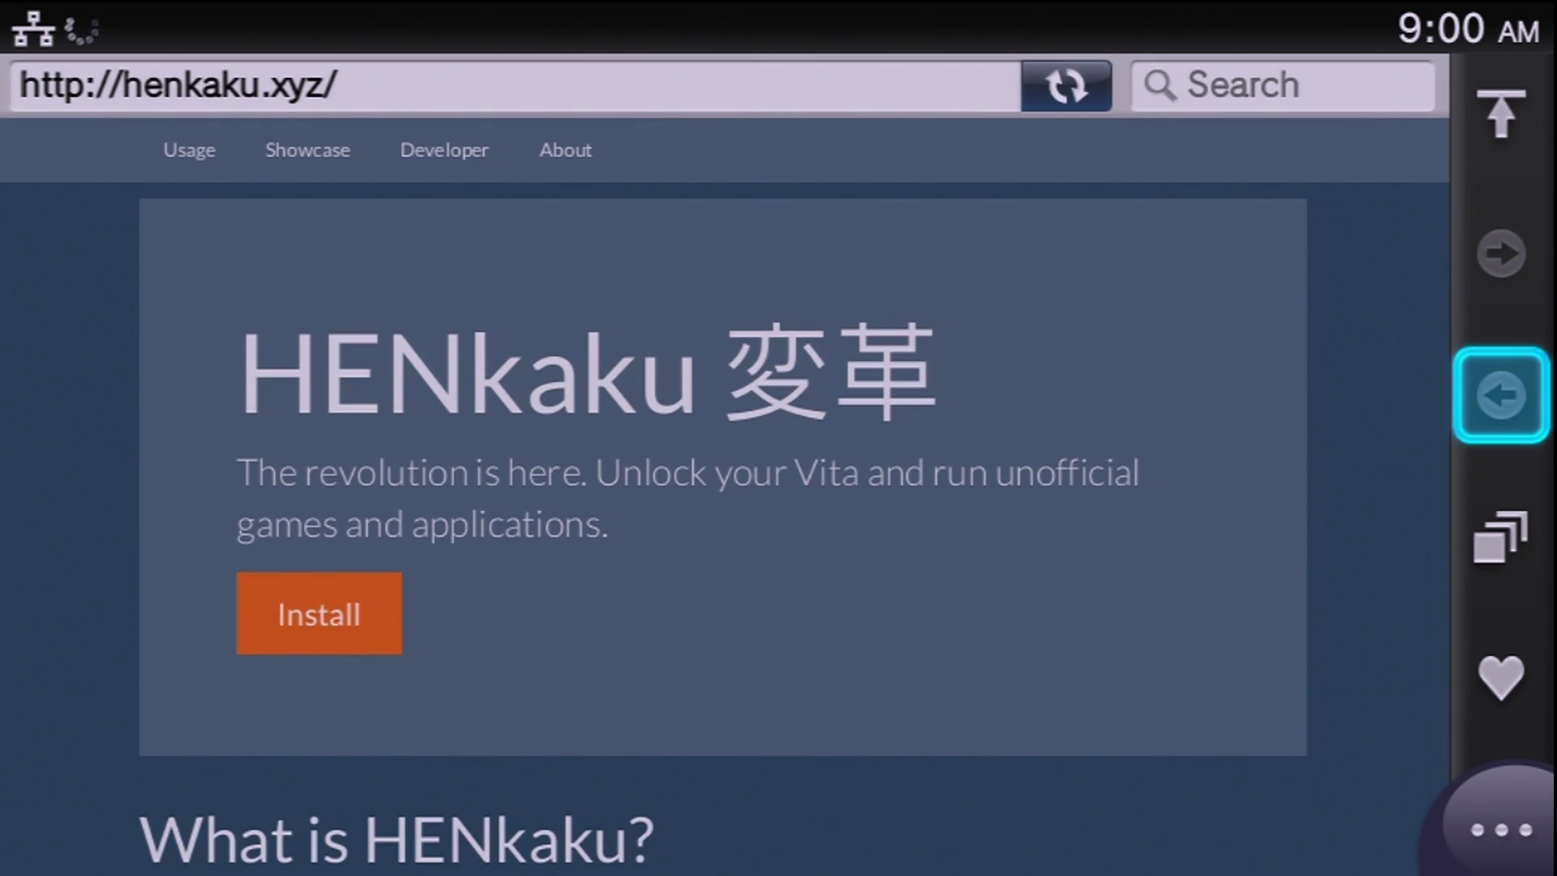
Start and confirm the HENkaku installation from henkaku.xyz, and dismiss the browser's error dialog
click(317, 641)
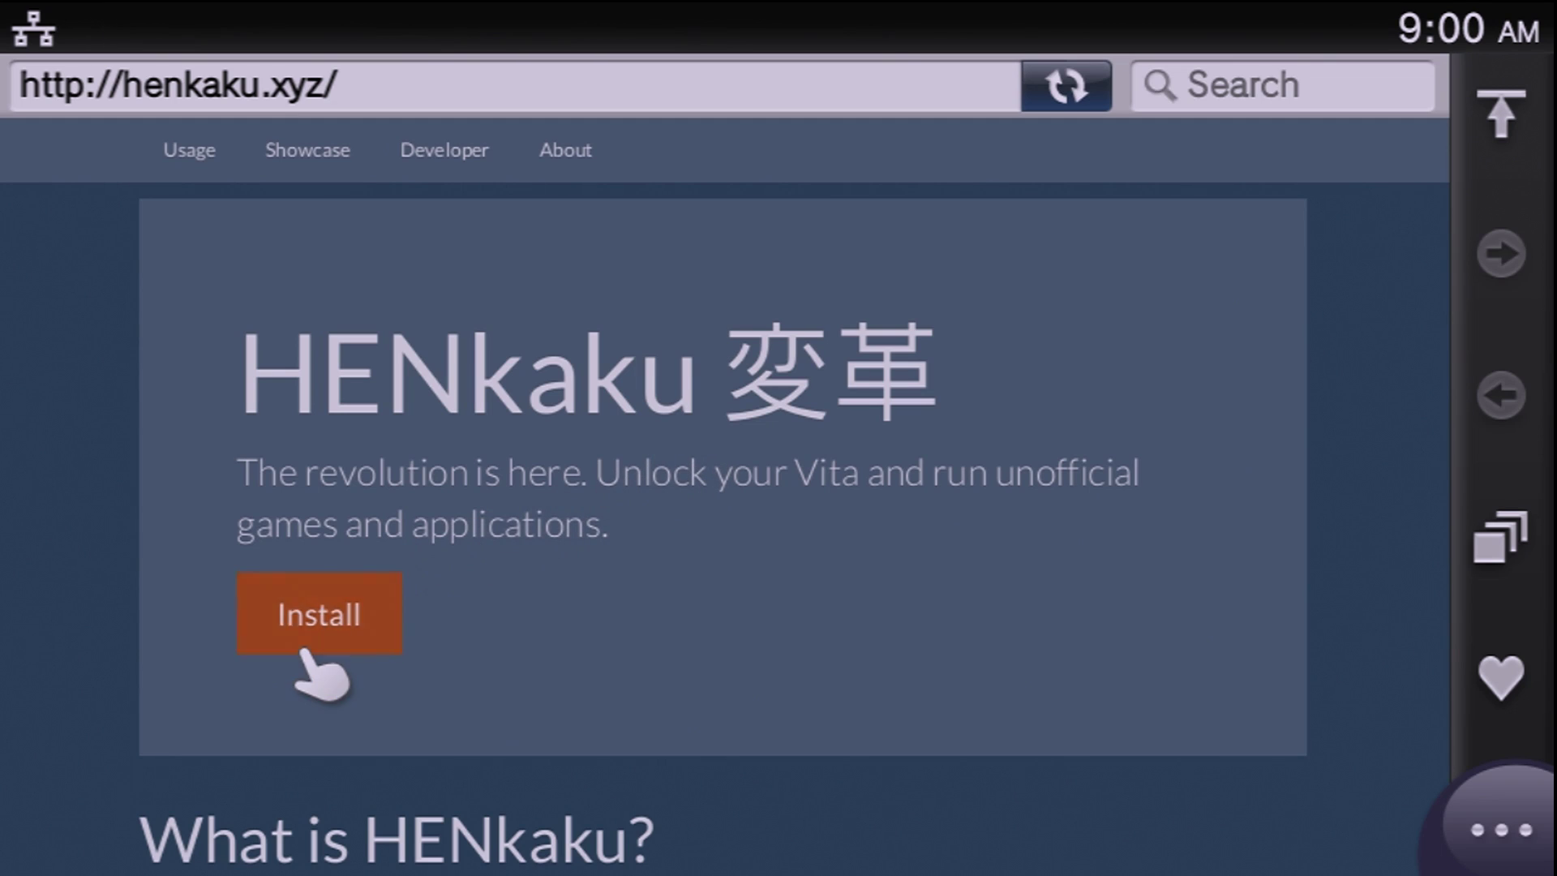
click(1110, 758)
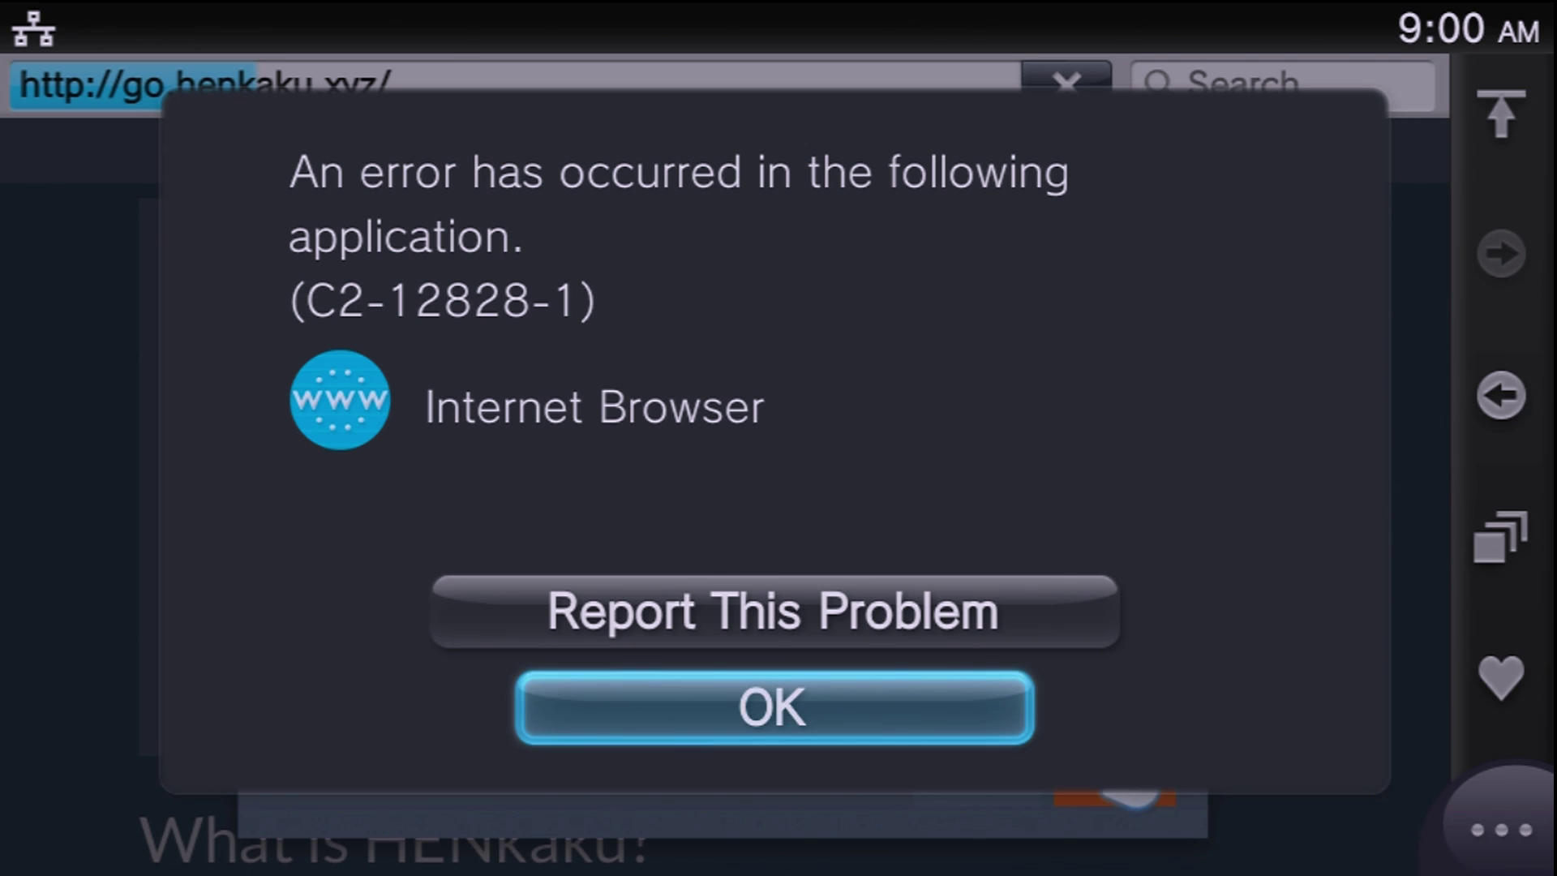
key(Return)
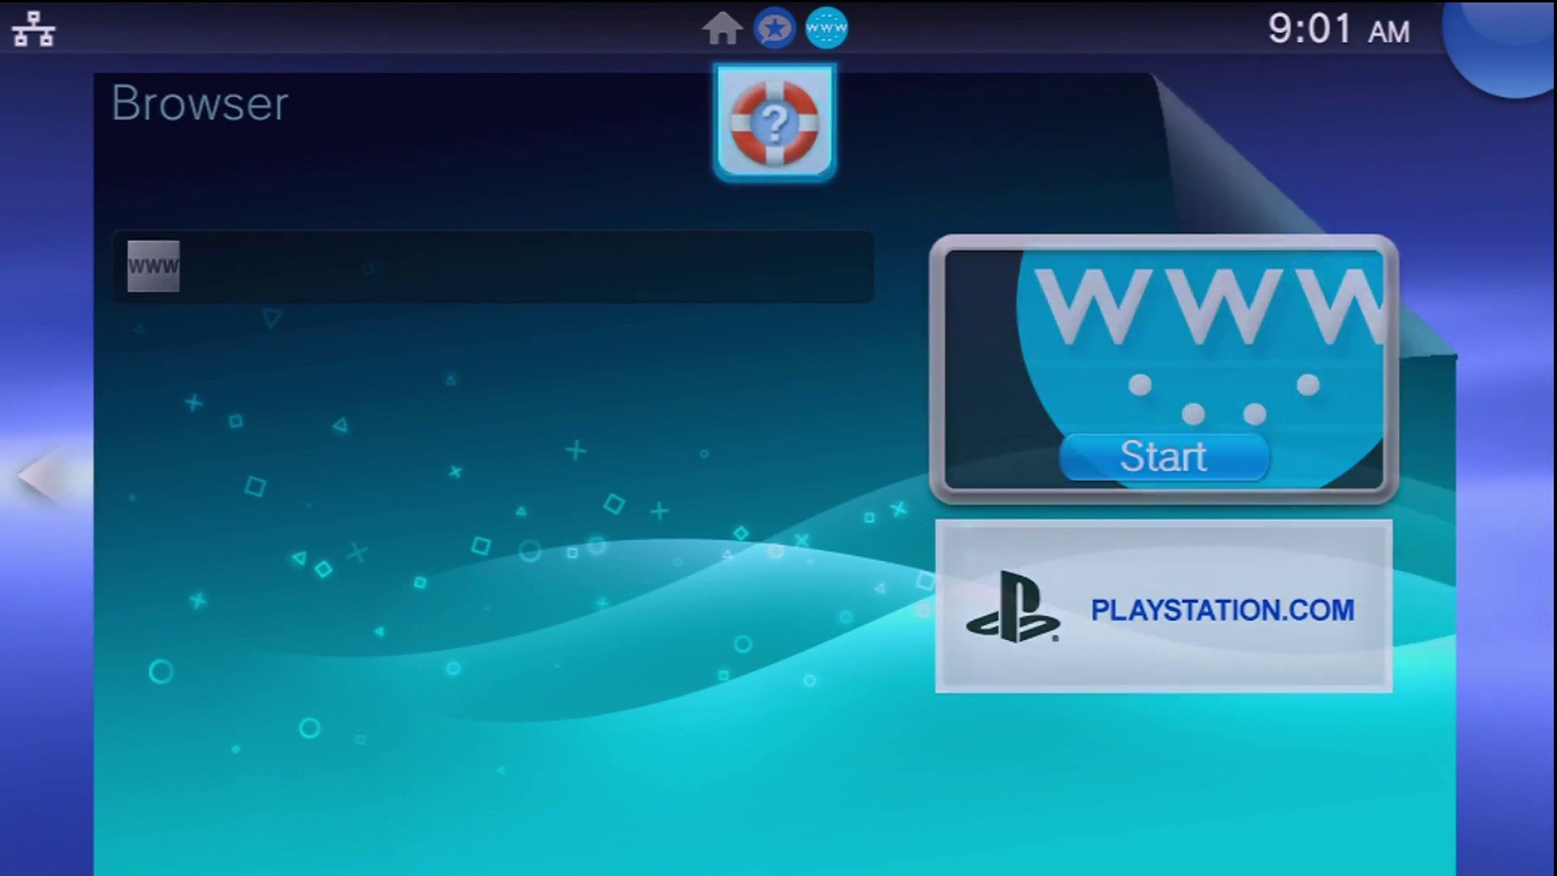
Launch molecularShell and start its FTP server
click(1303, 462)
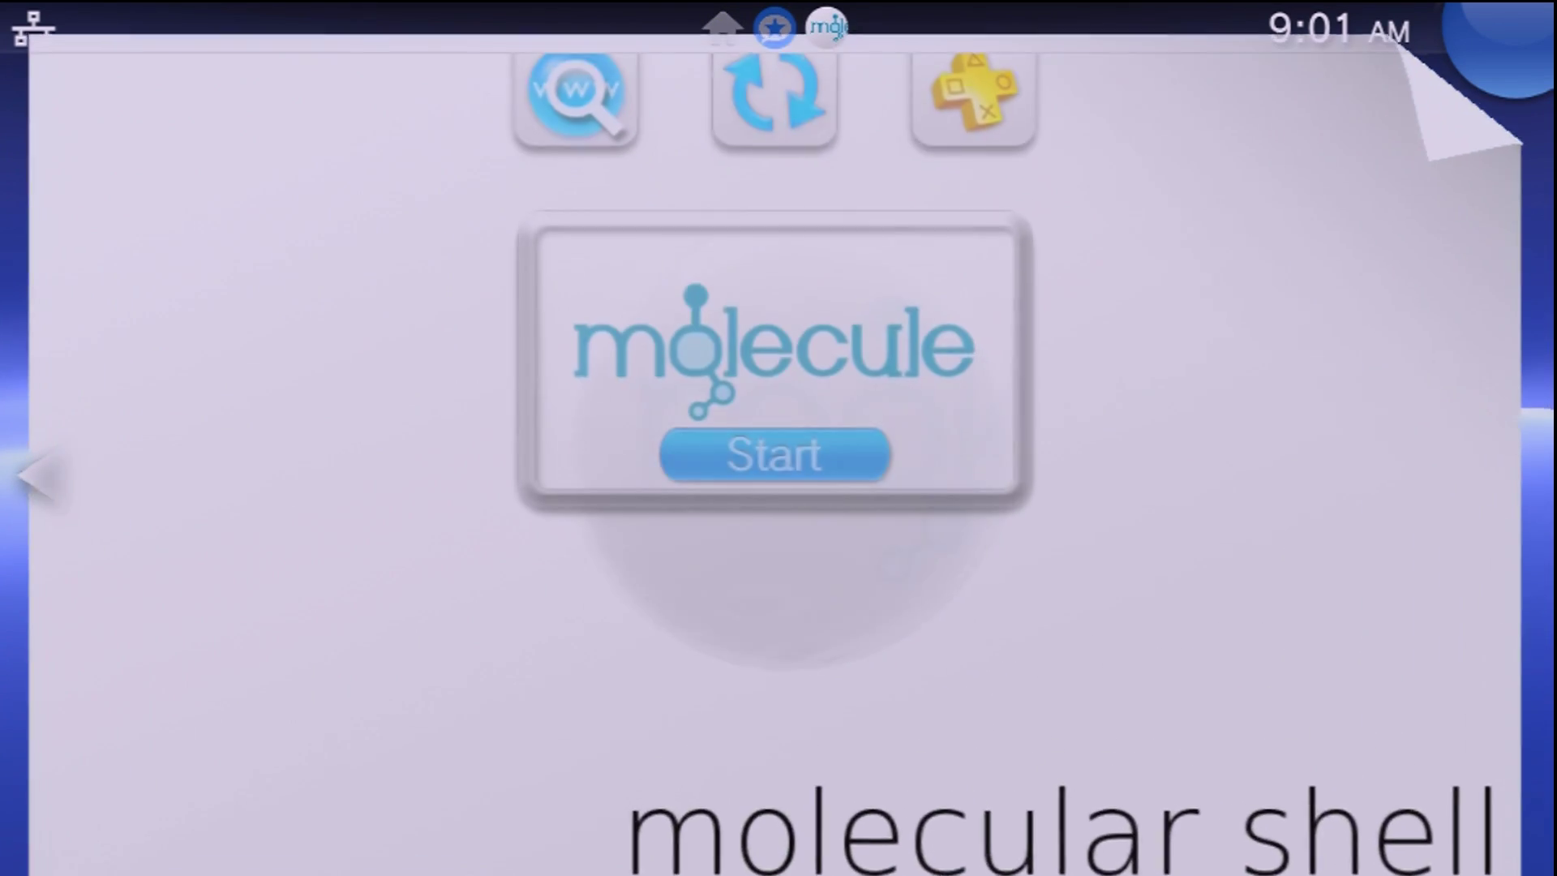
click(774, 454)
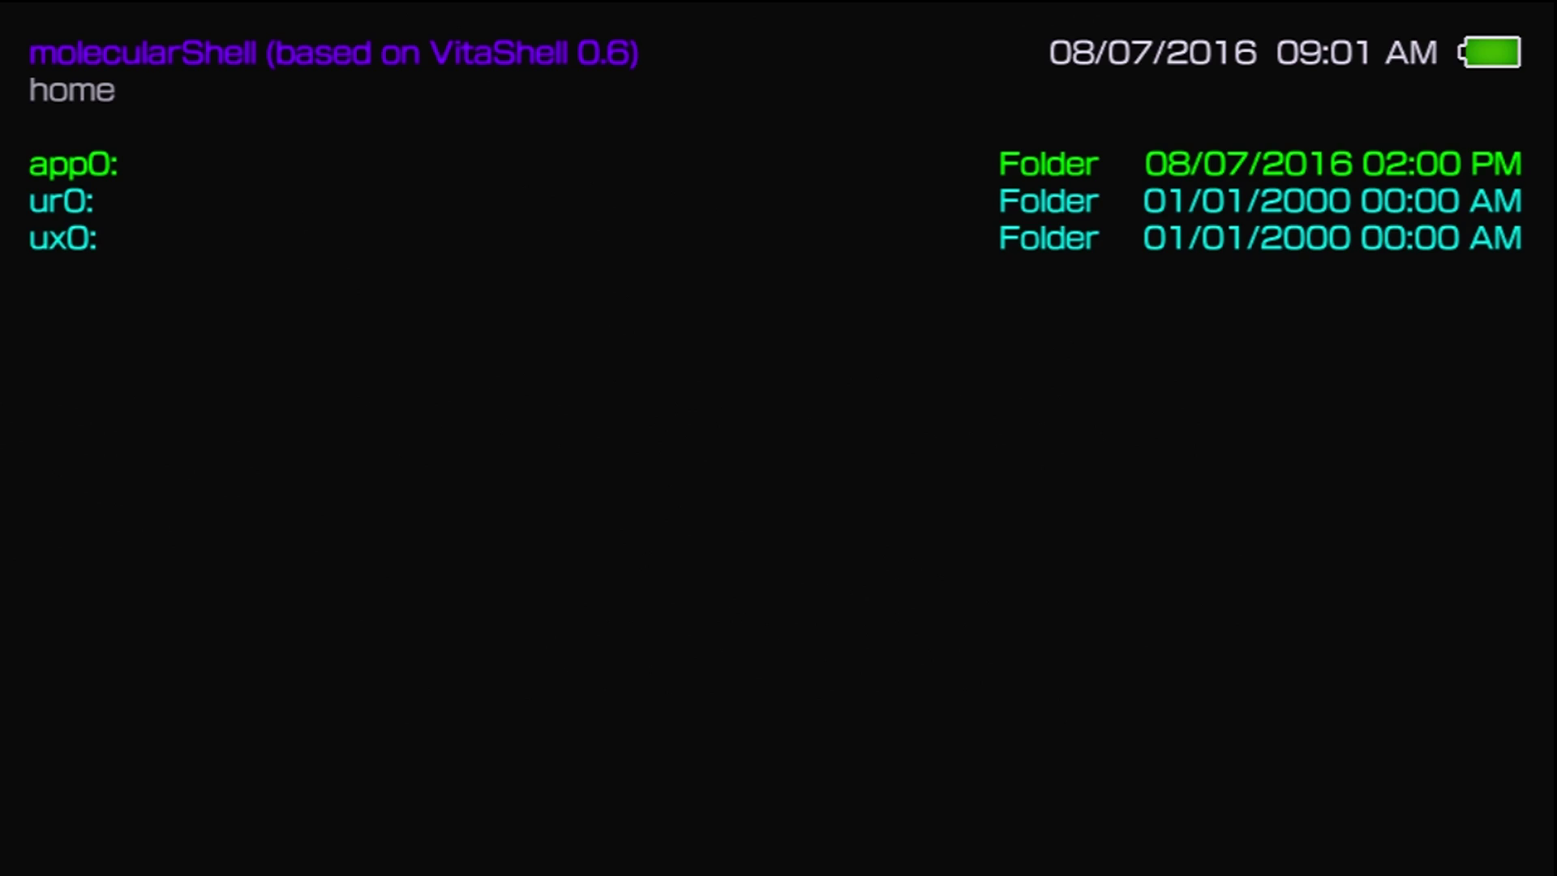
key(Select)
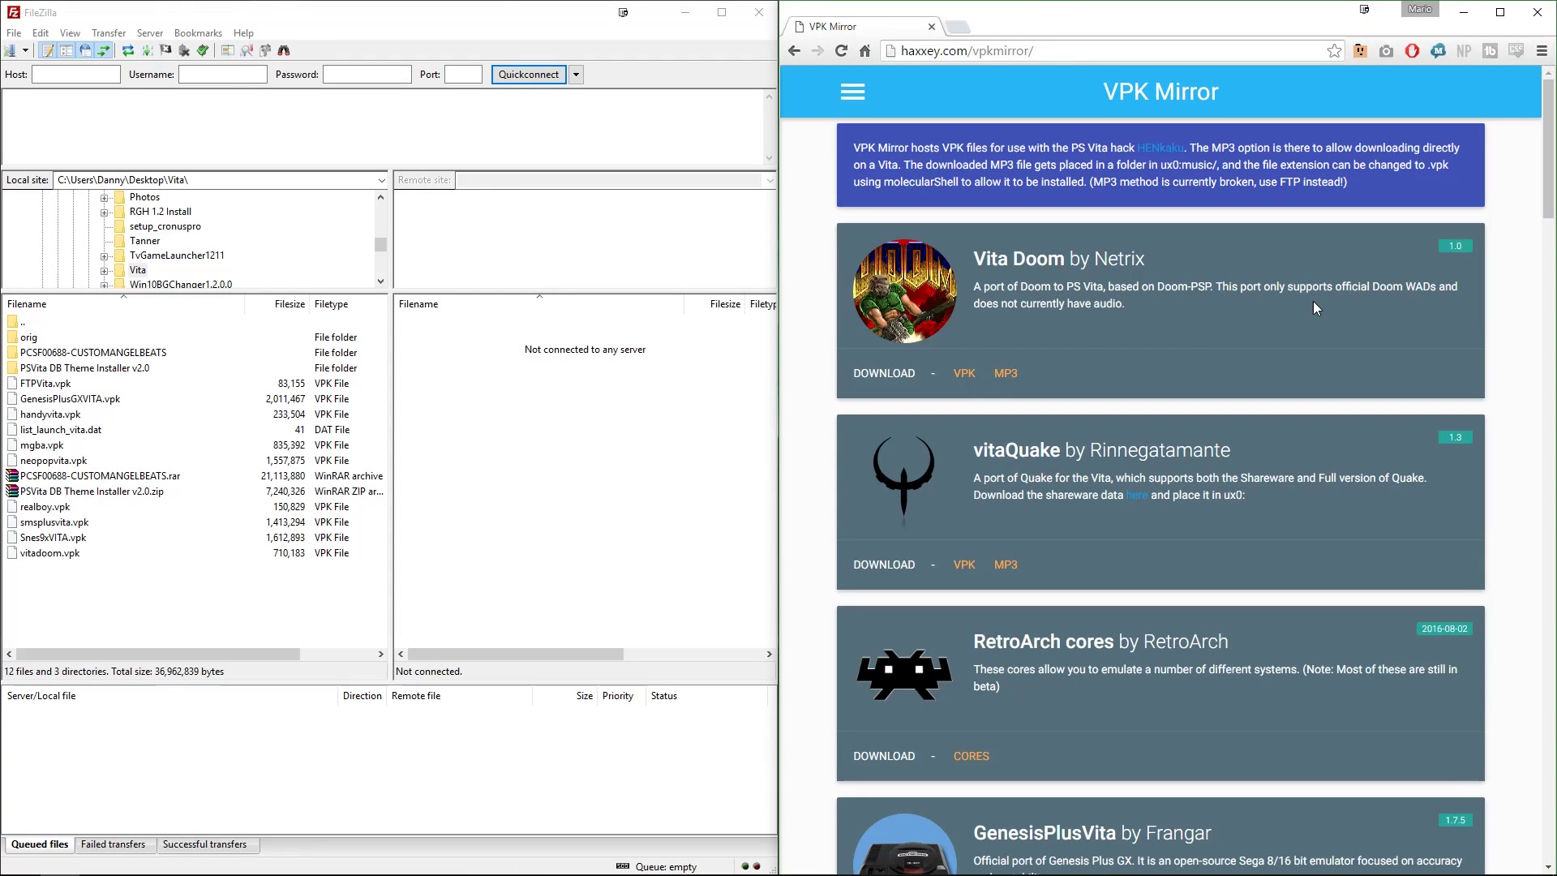
Look through the homebrew games and emulators offered on the VPK Mirror page
scroll(1314, 301, down, 4)
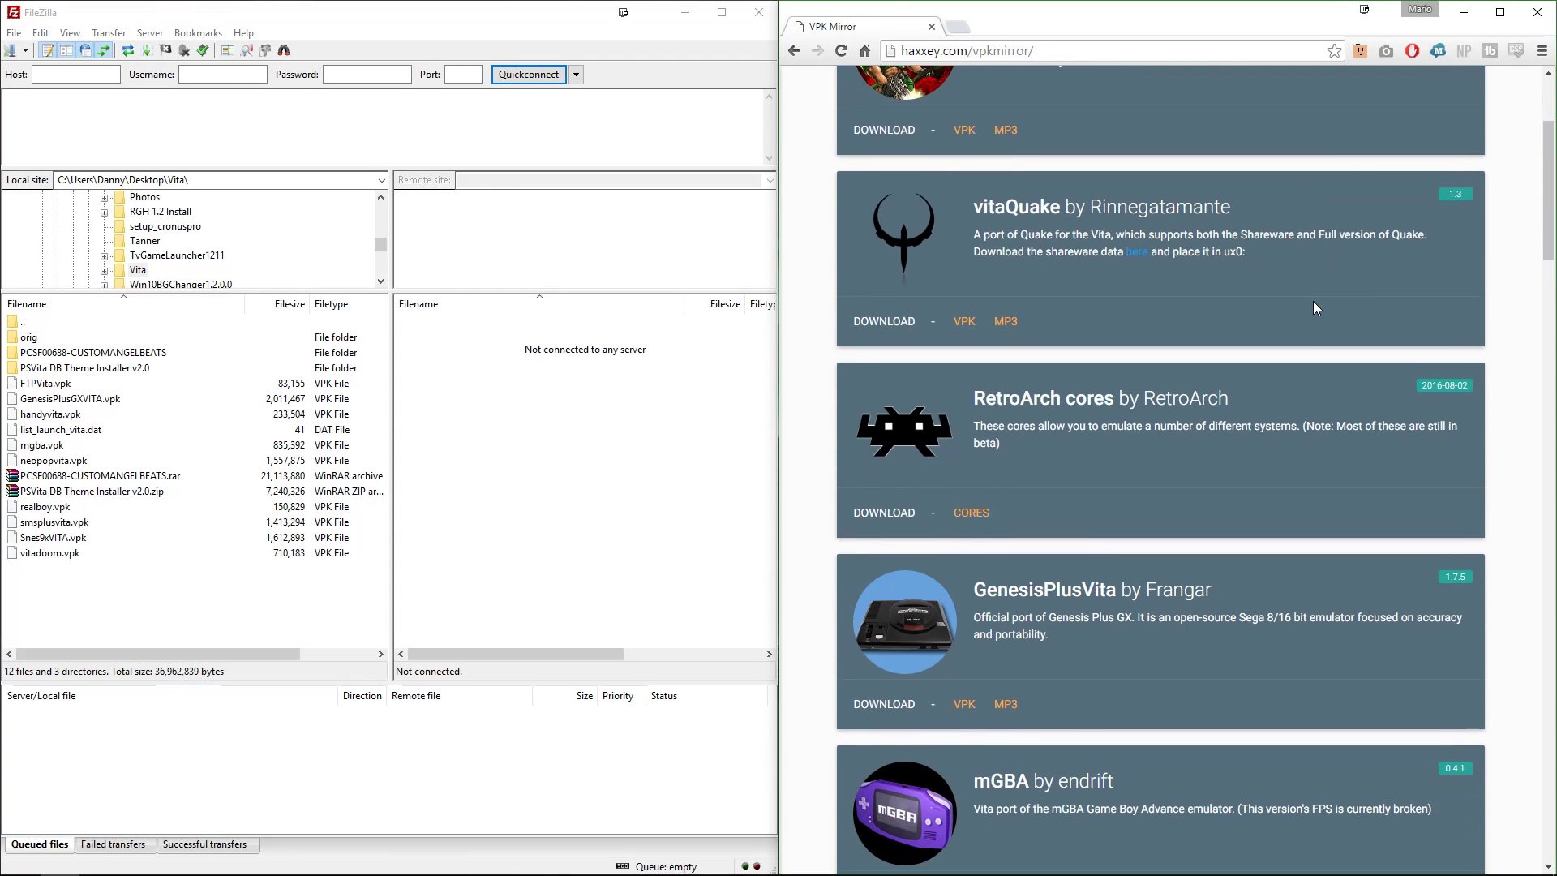
scroll(1314, 306, down, 4)
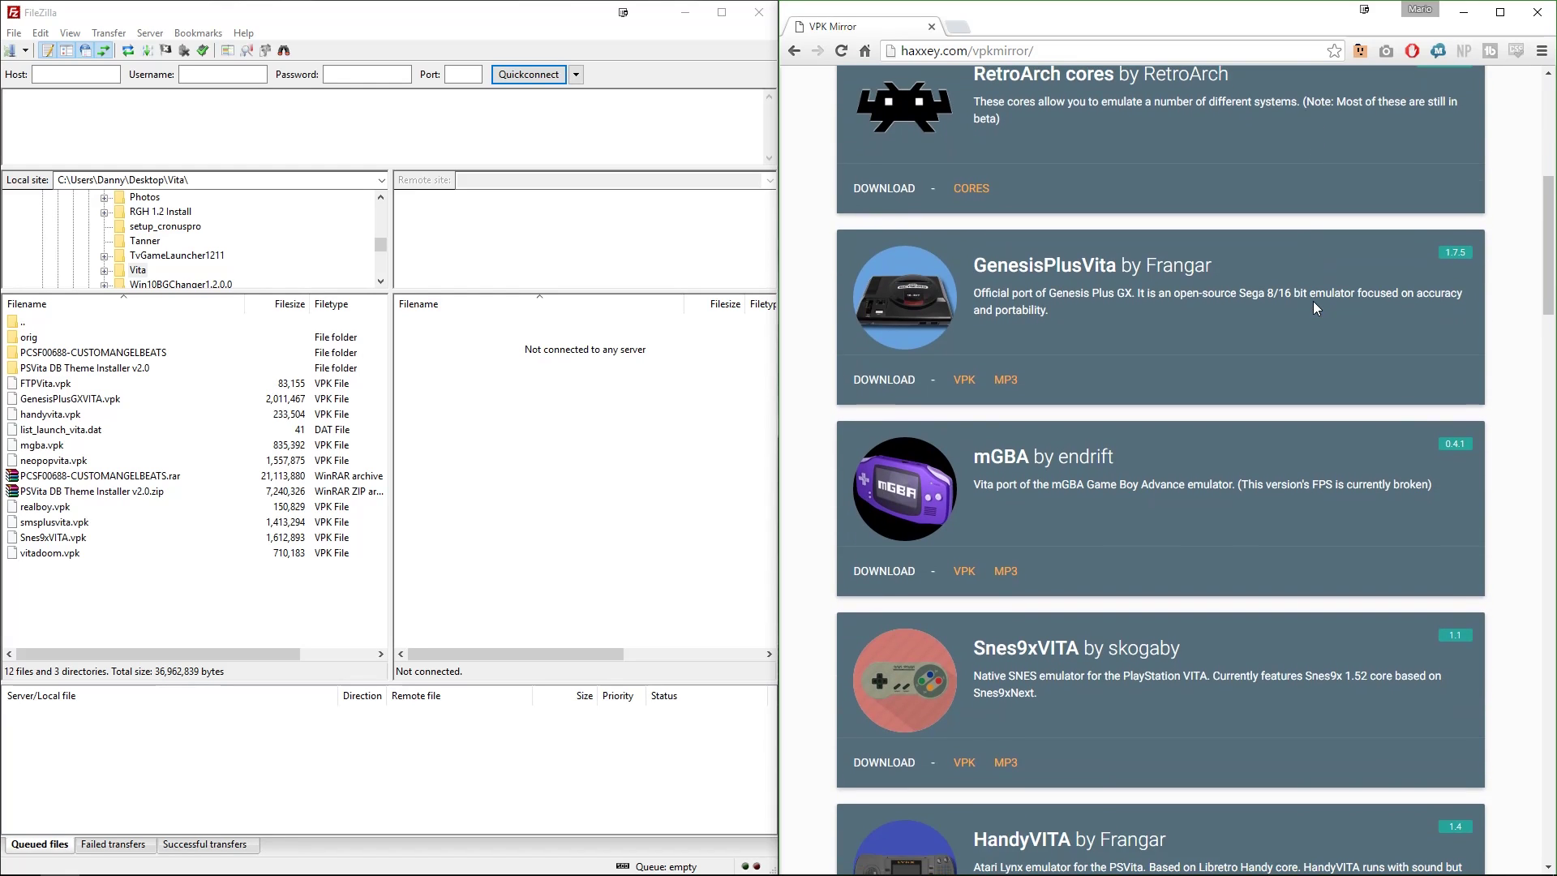
scroll(1314, 307, down, 4)
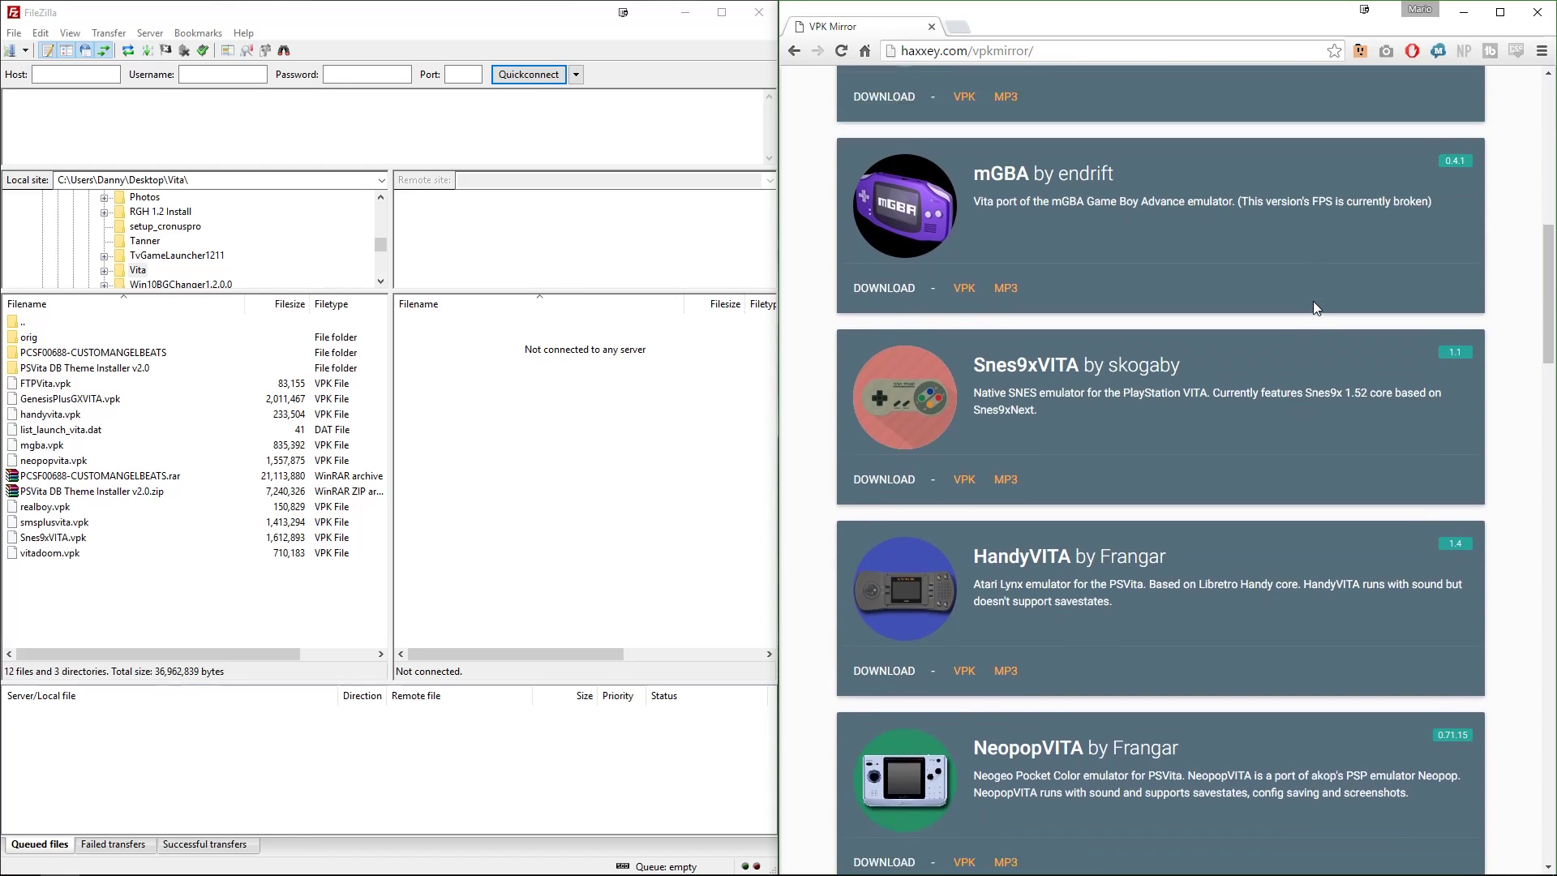
scroll(1315, 307, down, 3)
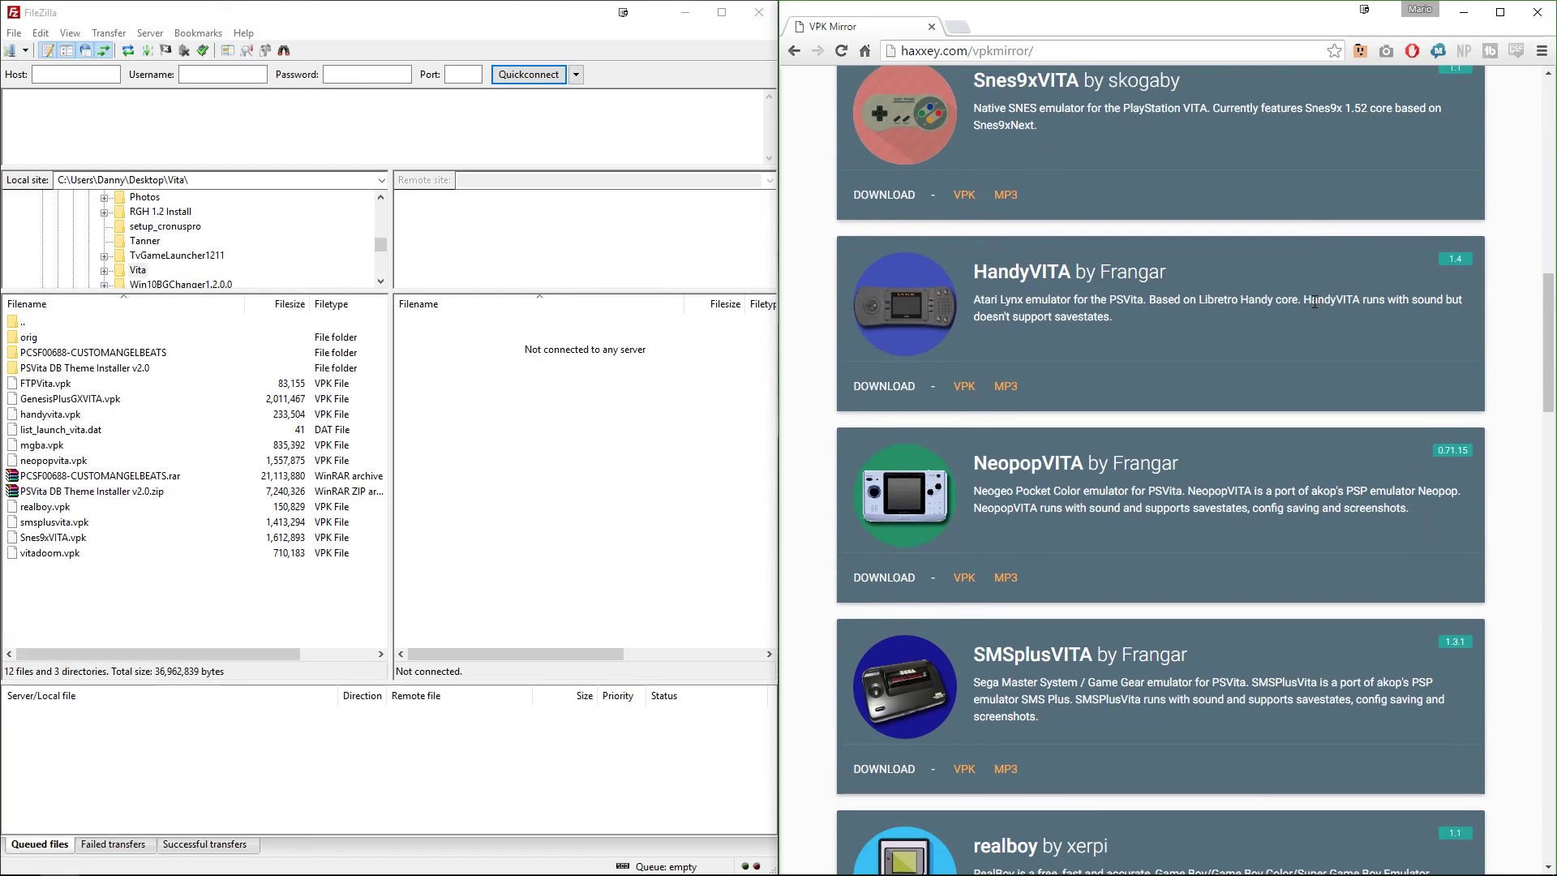
scroll(1314, 307, down, 4)
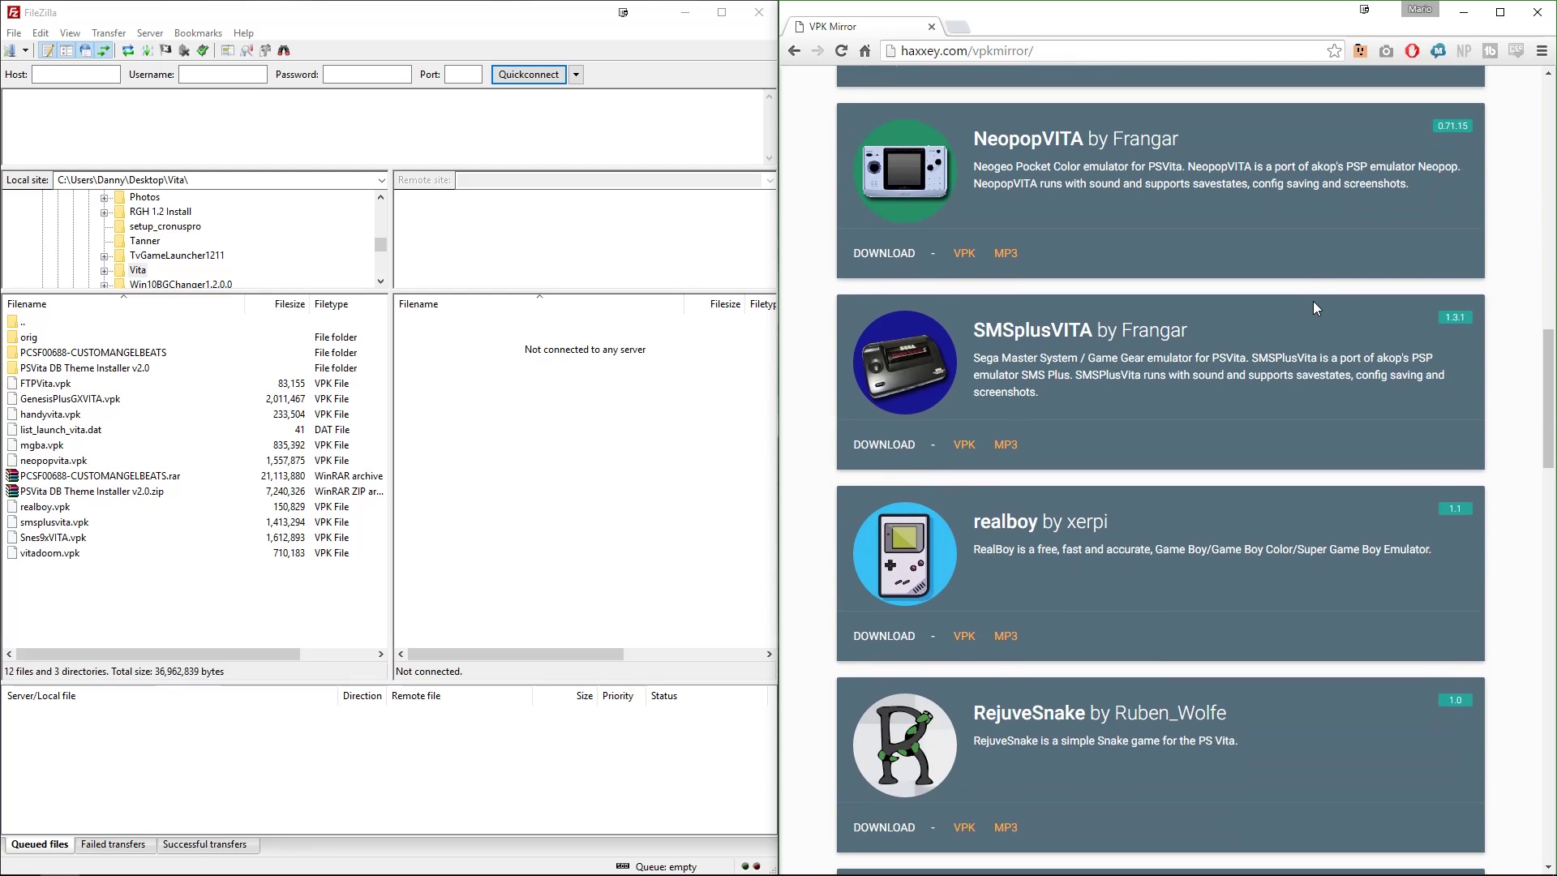
scroll(1313, 303, down, 5)
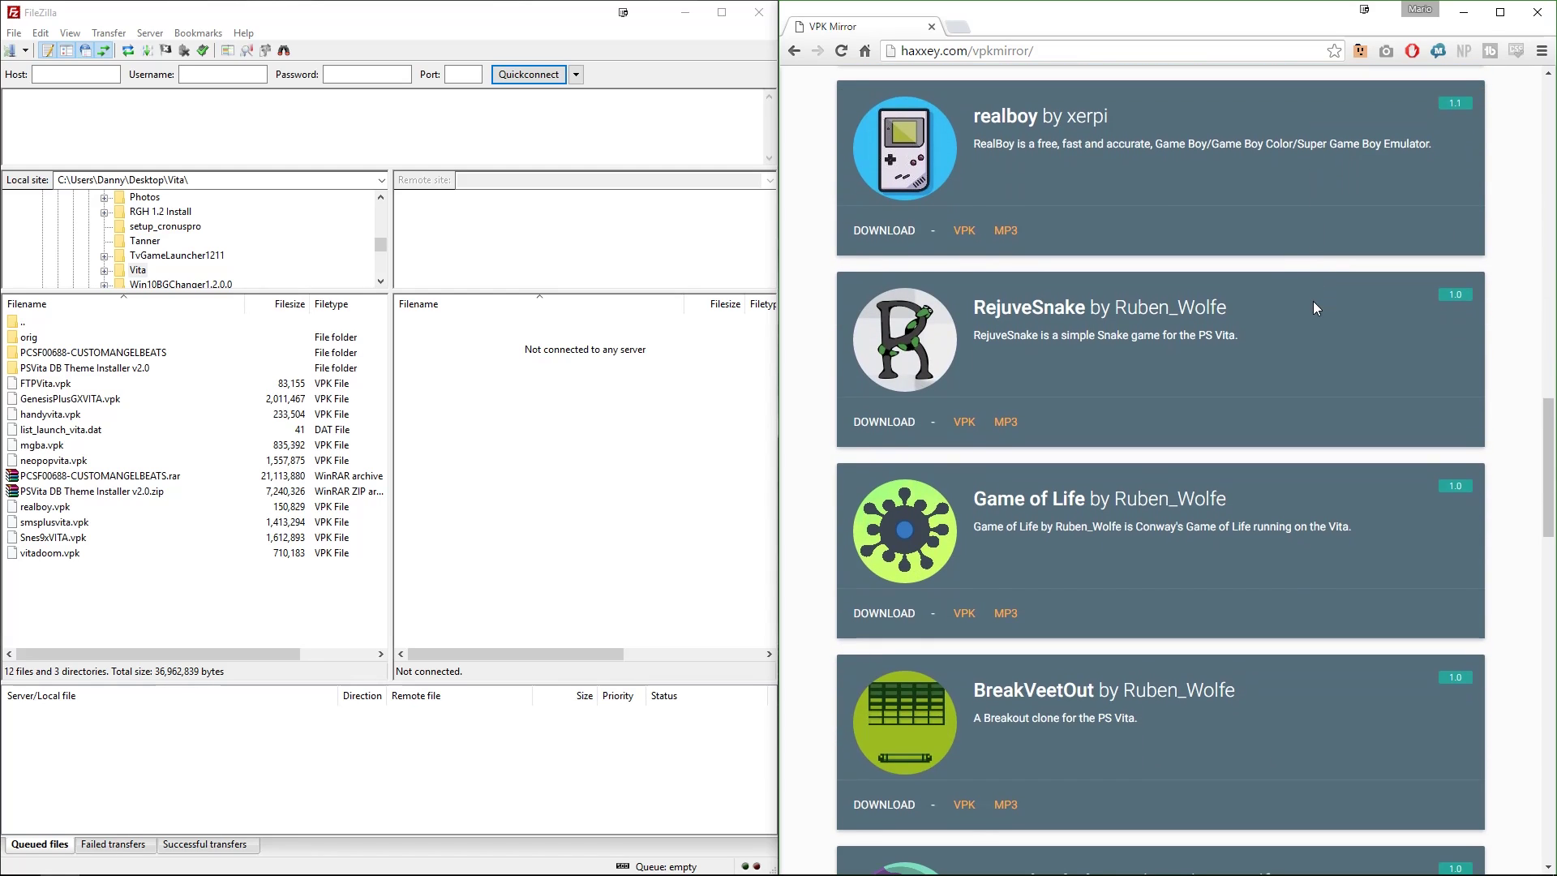
scroll(1314, 307, down, 3)
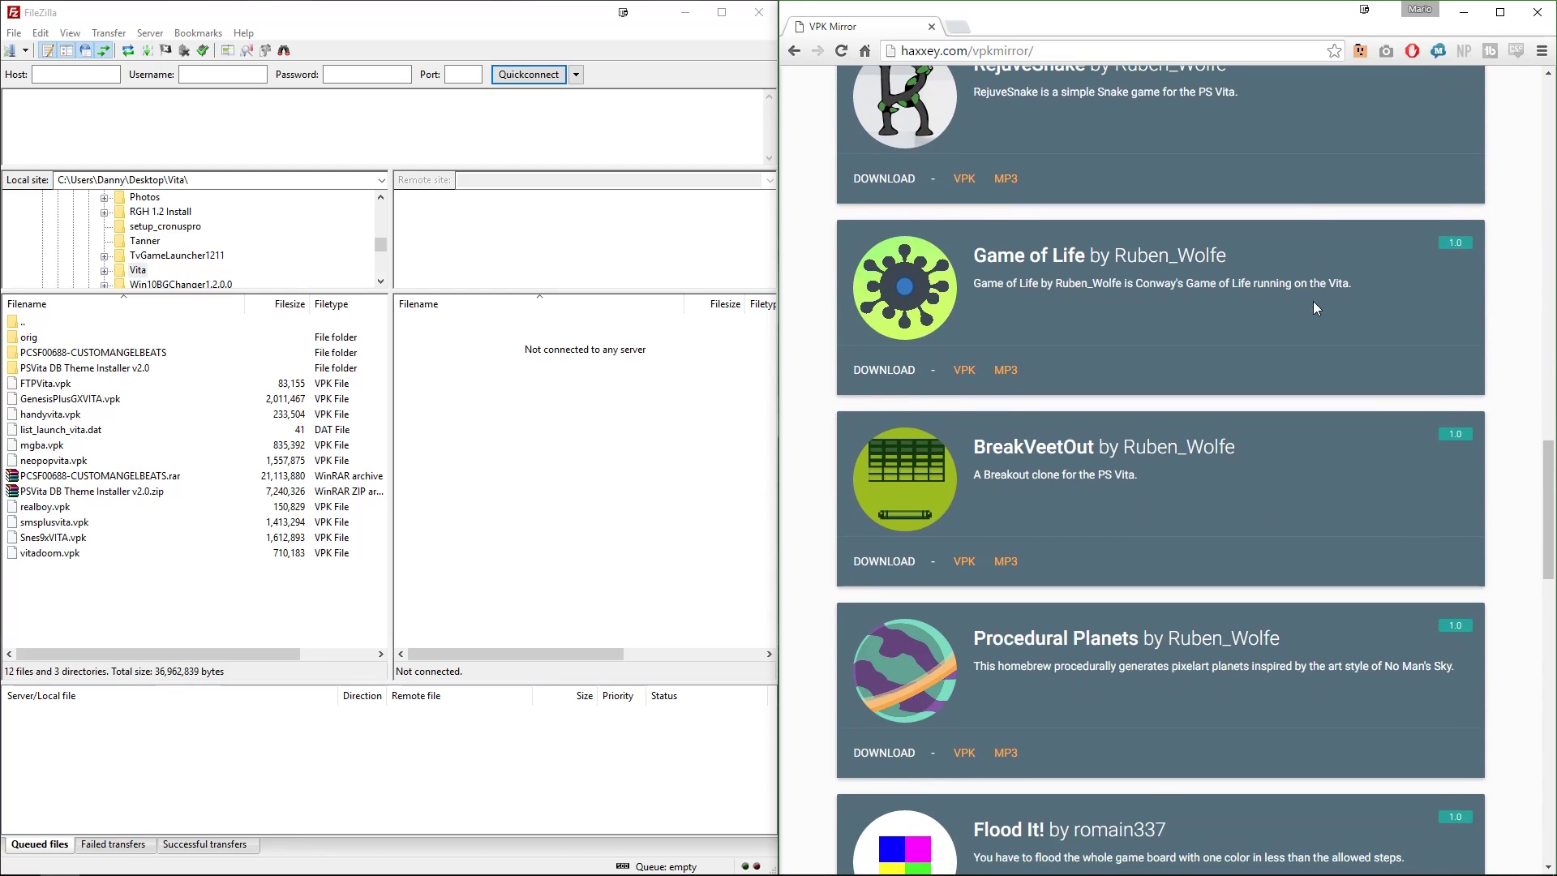
scroll(1314, 307, down, 4)
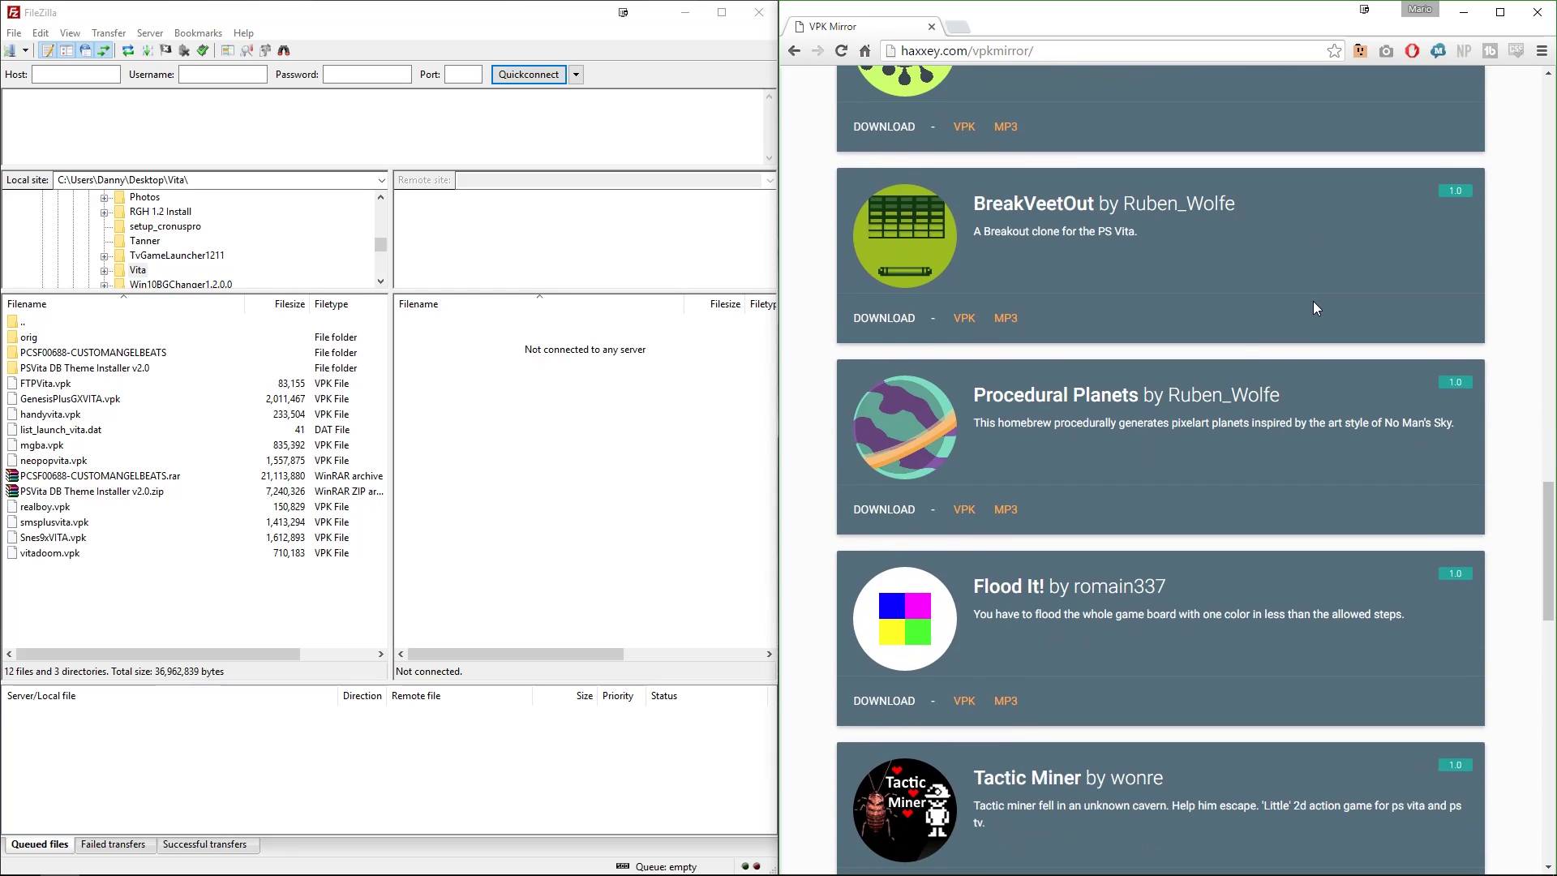
scroll(1314, 308, down, 4)
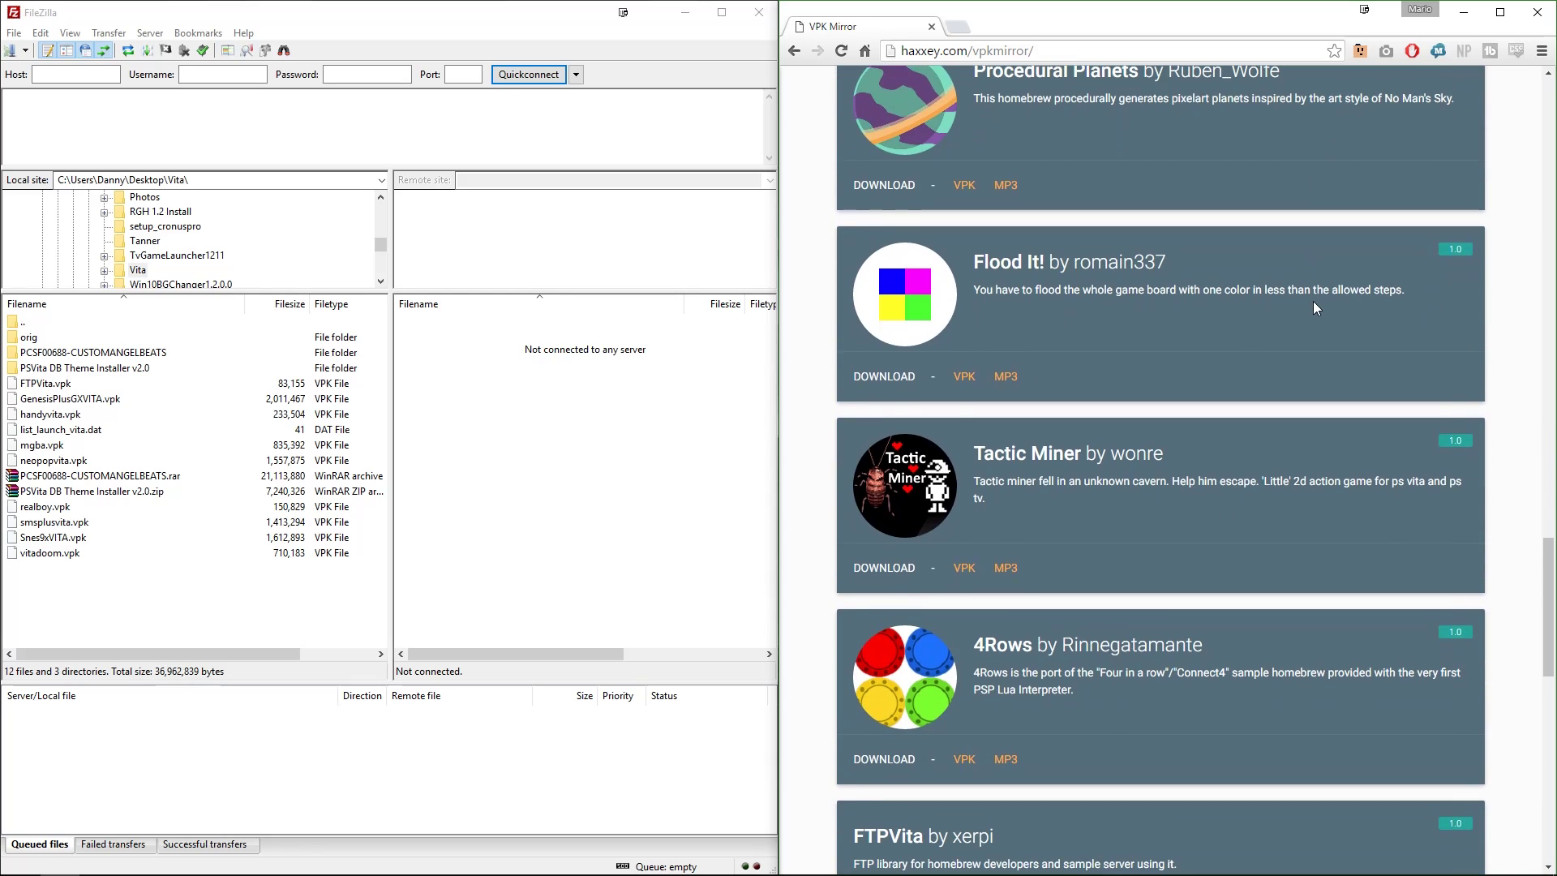
Download the VPK file of Flood It! from VPK Mirror
scroll(1313, 304, down, 1)
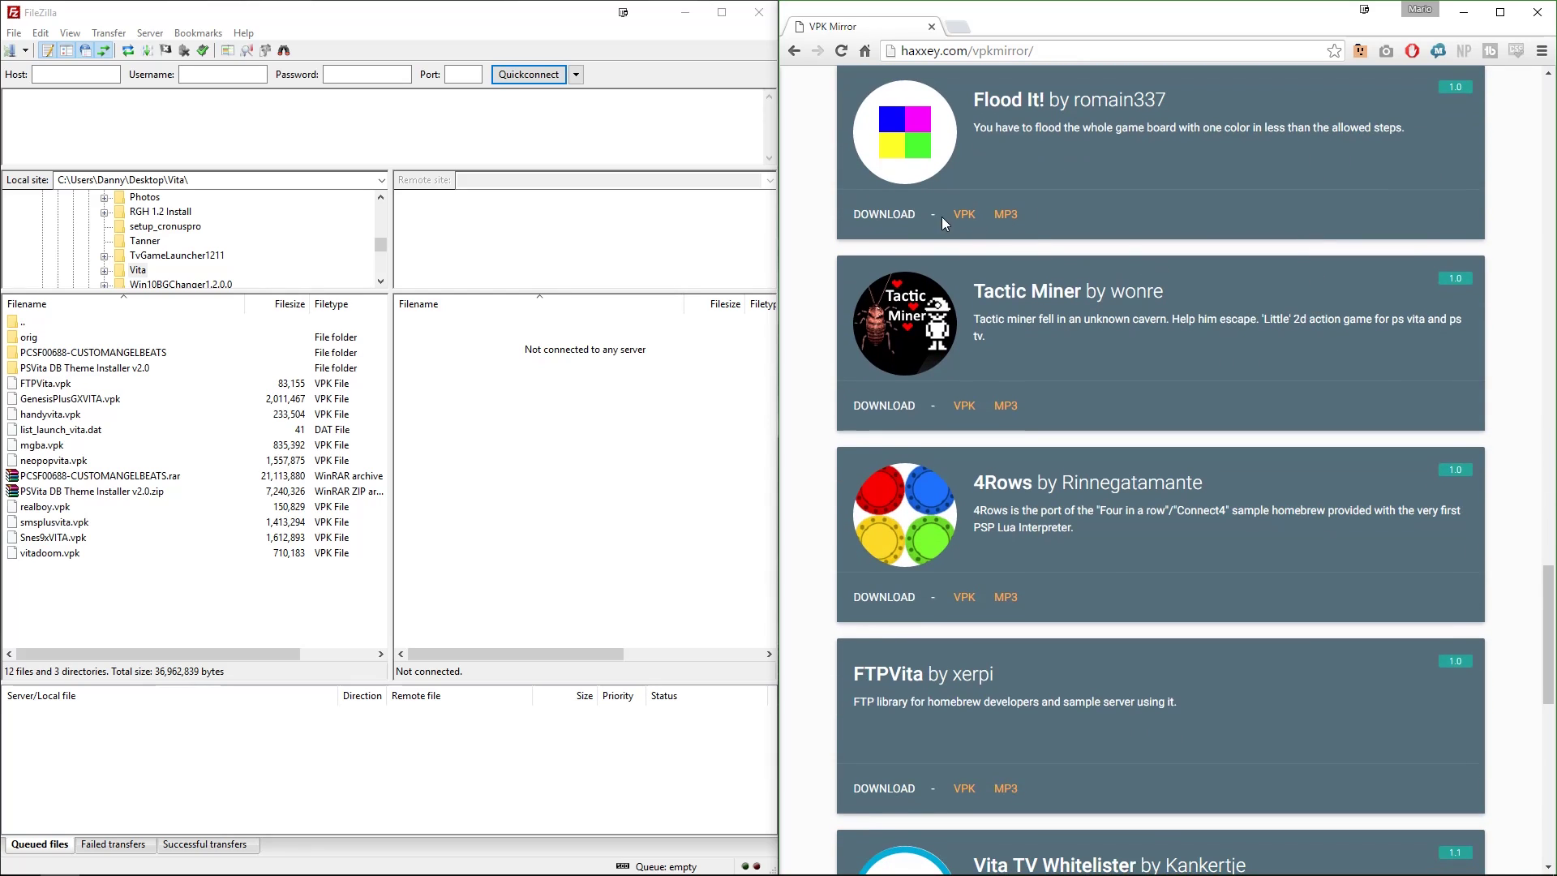
click(967, 219)
key(Return)
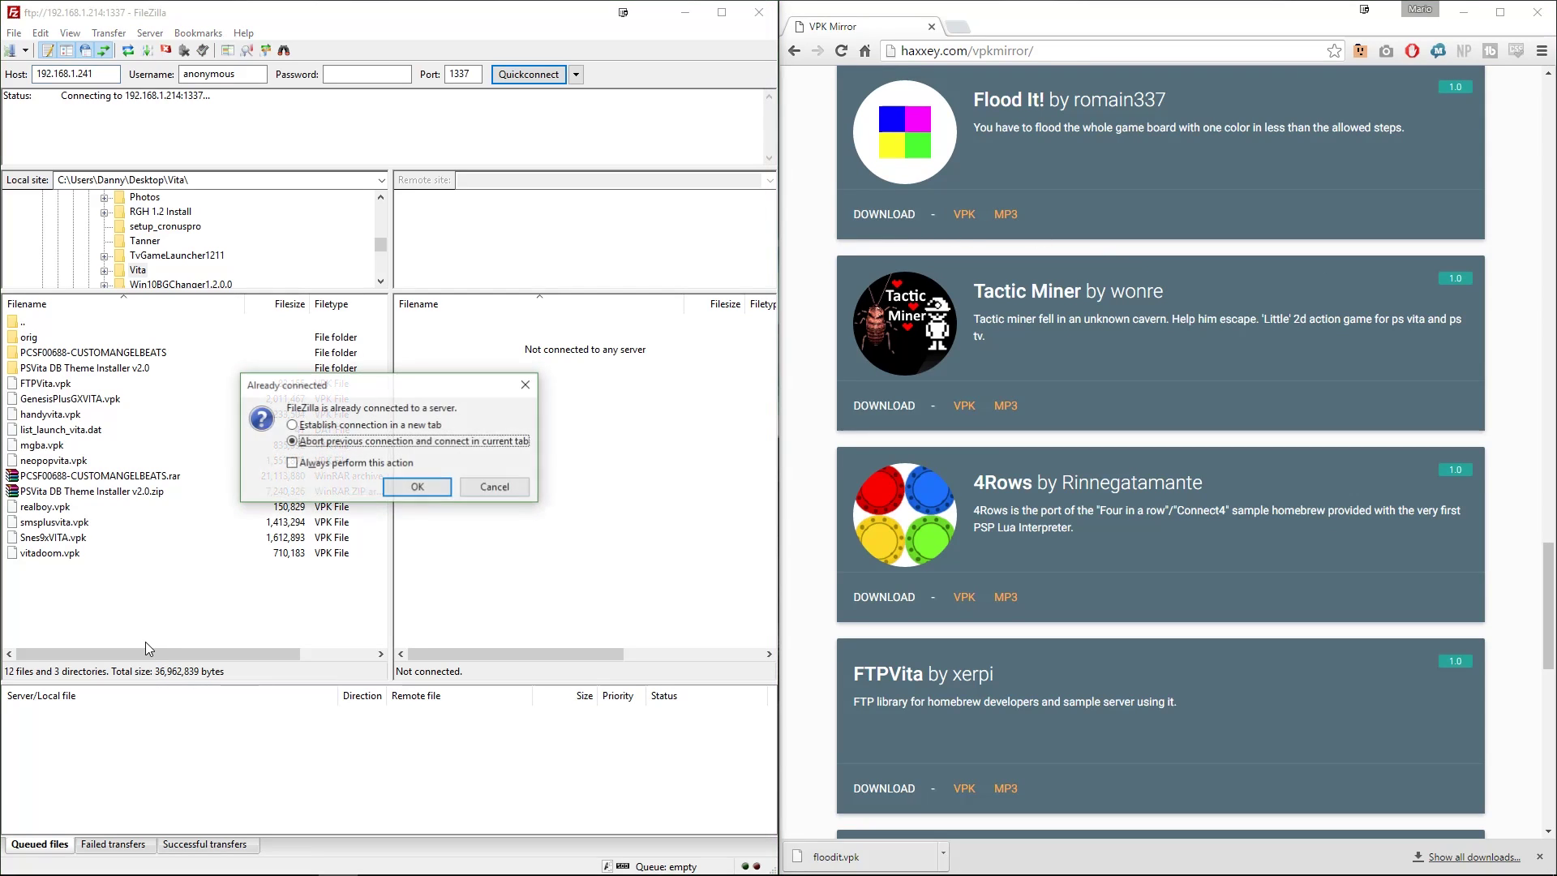
Replace the previous connection with one to the FTP server at 192.168.1.241, port 1337, in the current tab, and open the remote ux0: folder
key(Return)
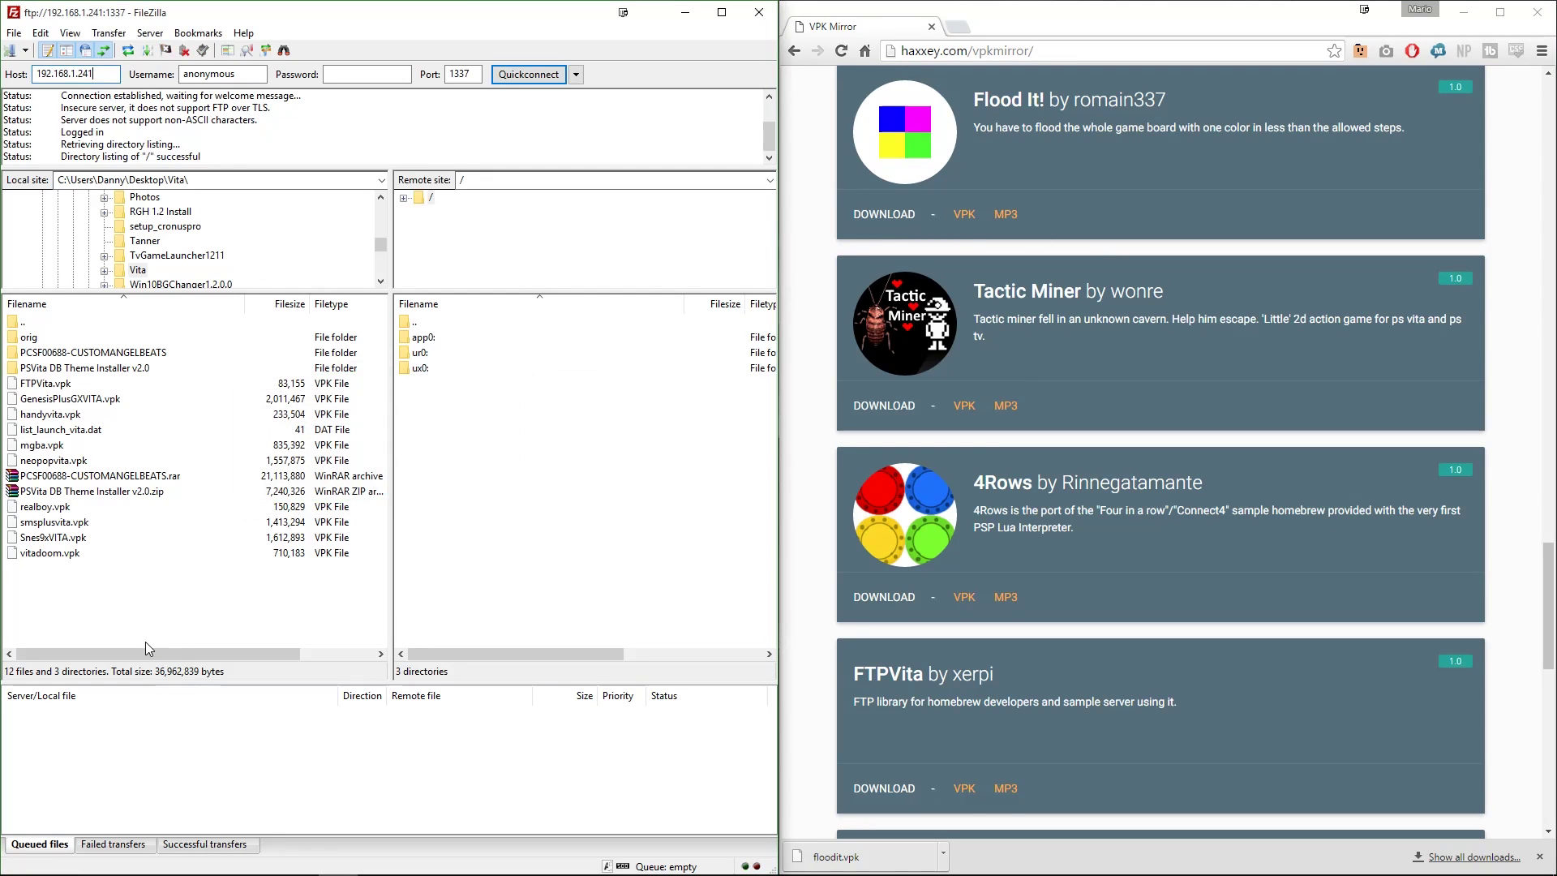
double_click(420, 368)
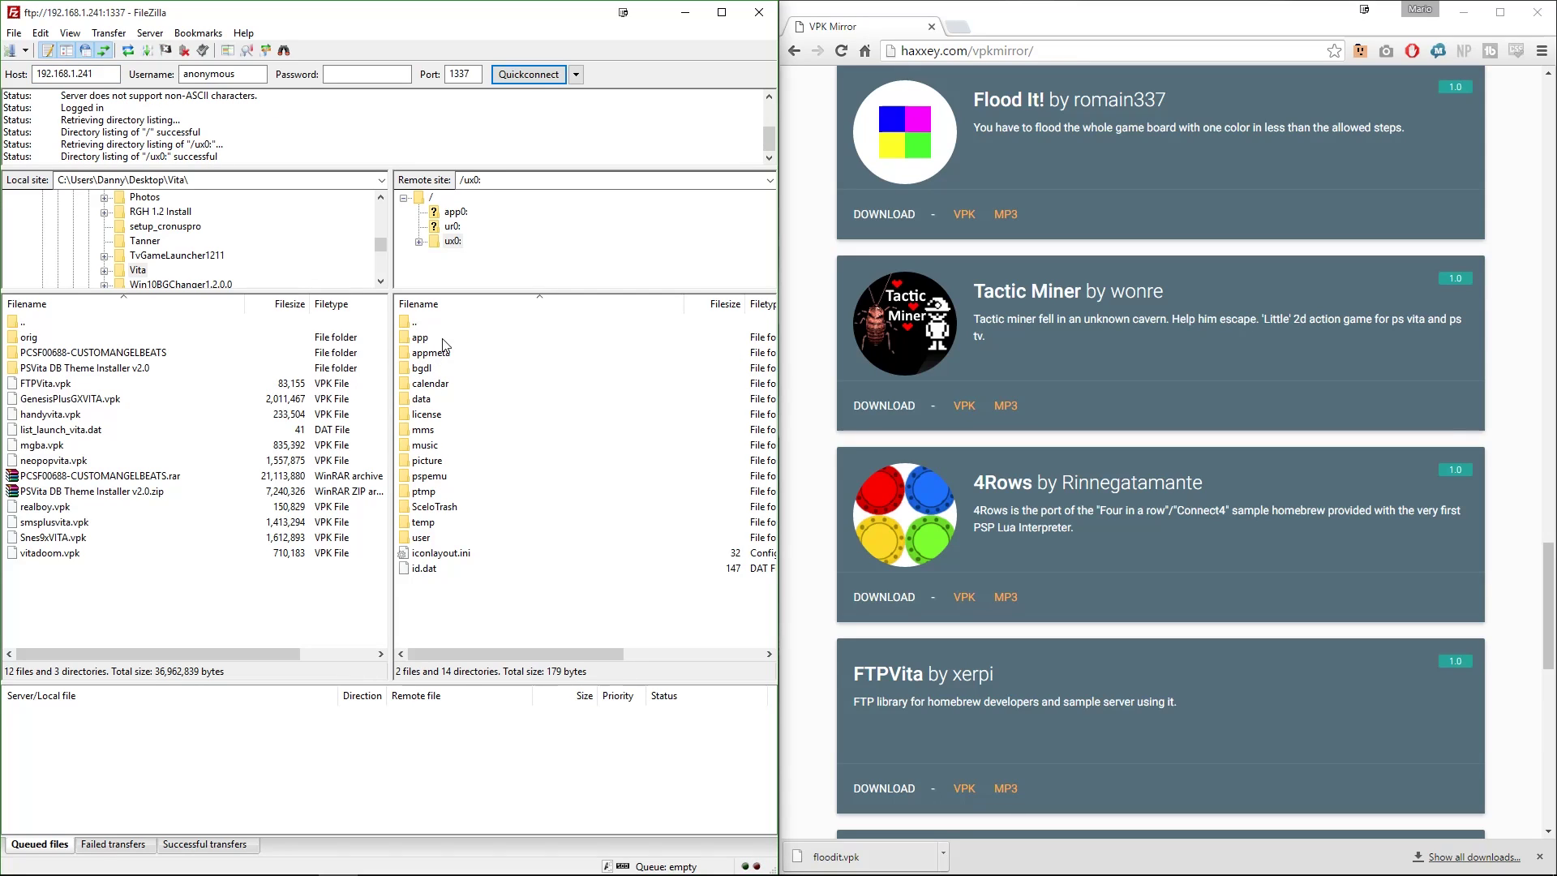
Create a directory named INSTALL VPK in the remote ux0: folder and enter it
right_click(445, 601)
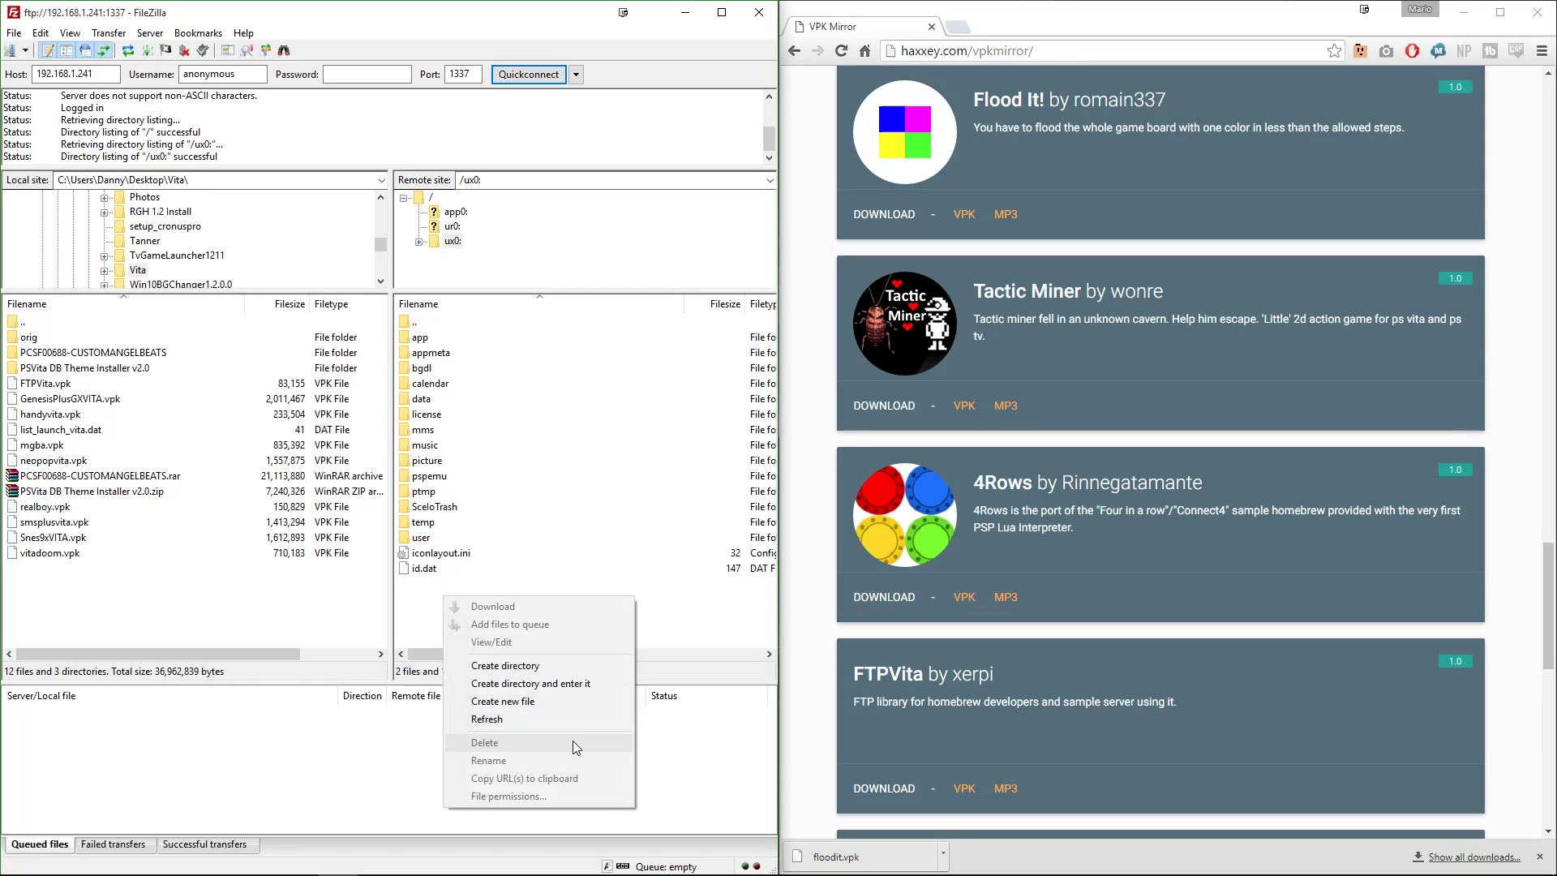
click(532, 684)
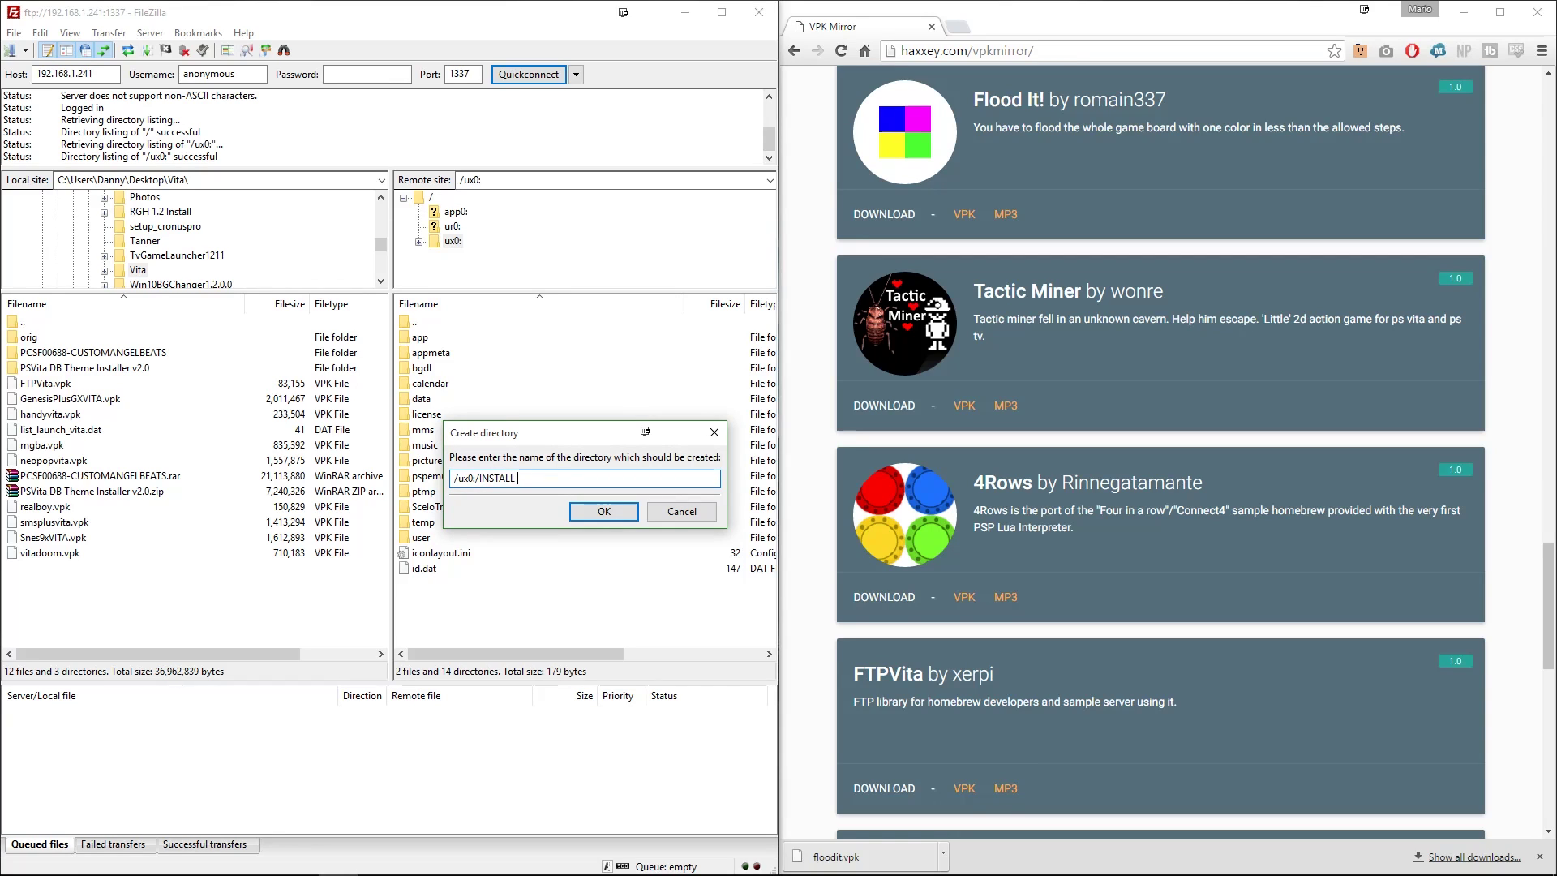
key(Return)
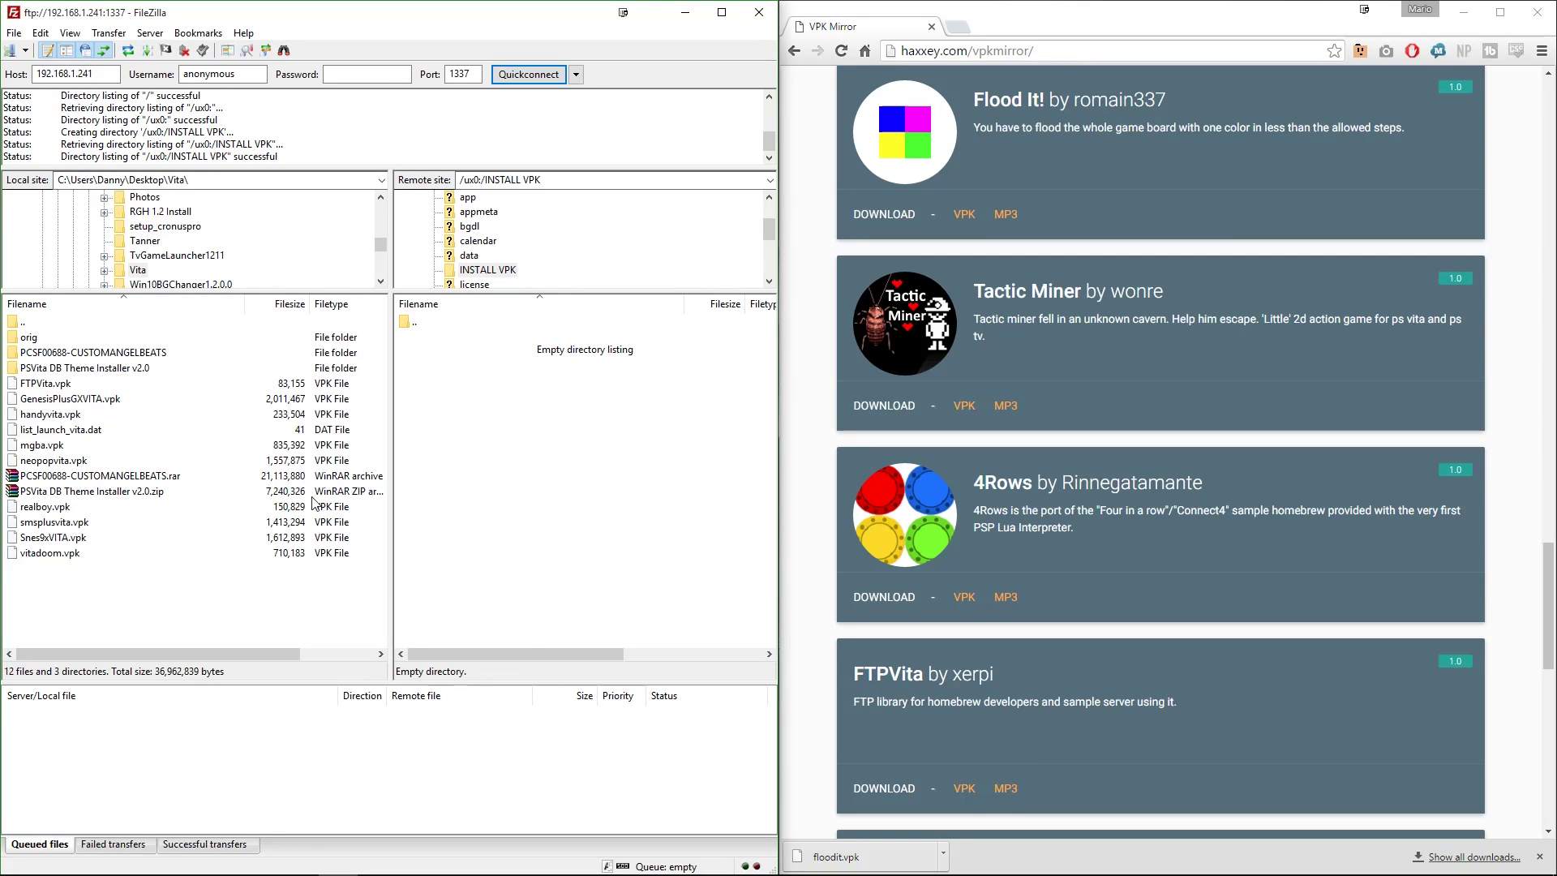
Refresh the local Vita folder and upload floodit.vpk into the remote INSTALL VPK directory
click(46, 413)
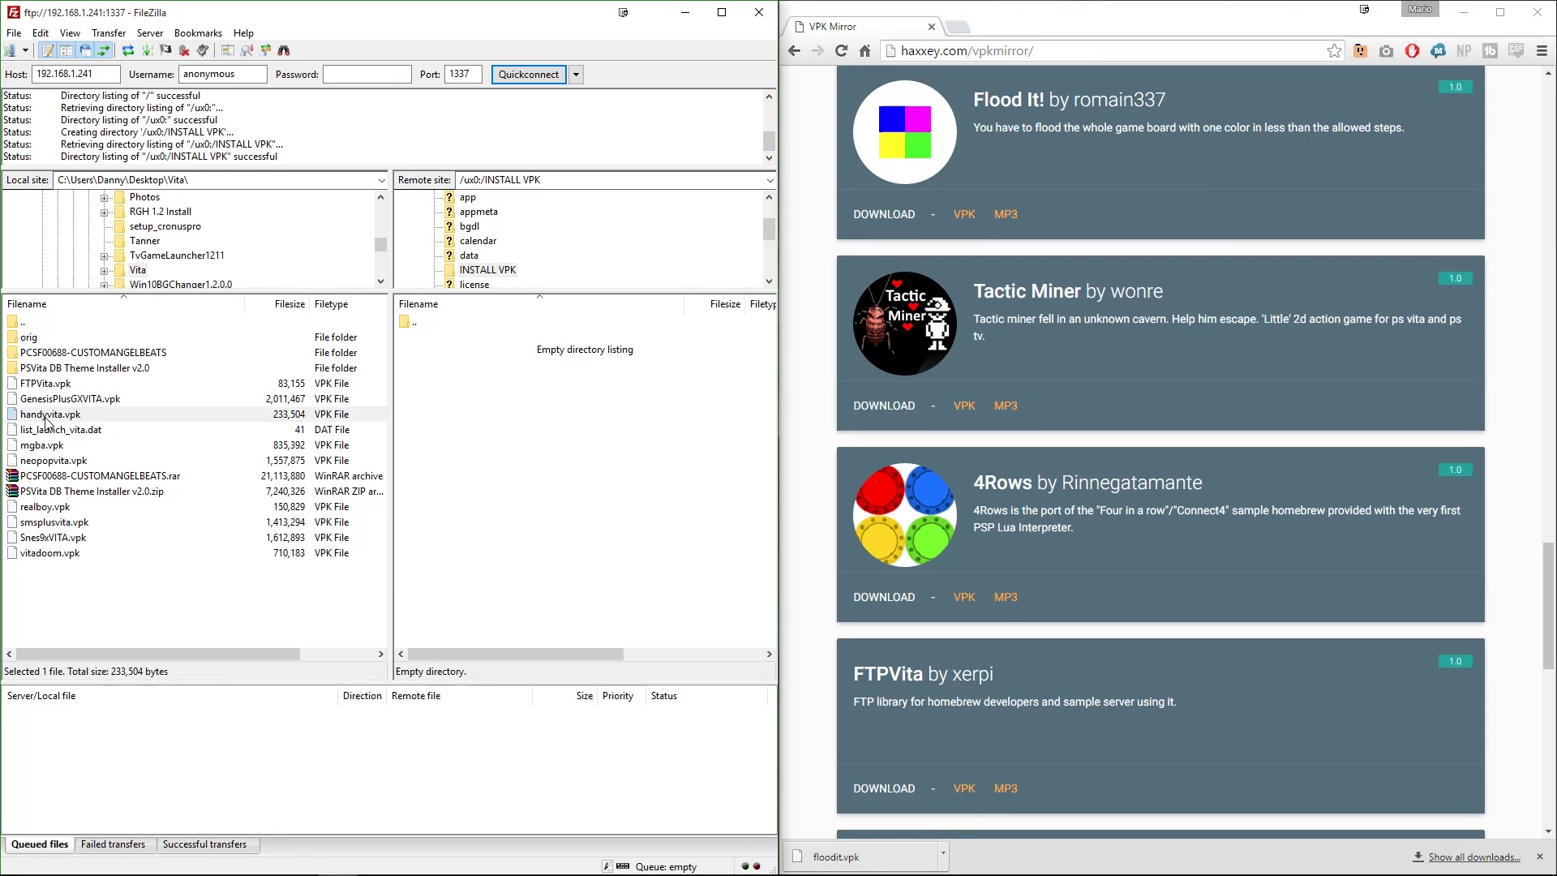
right_click(67, 598)
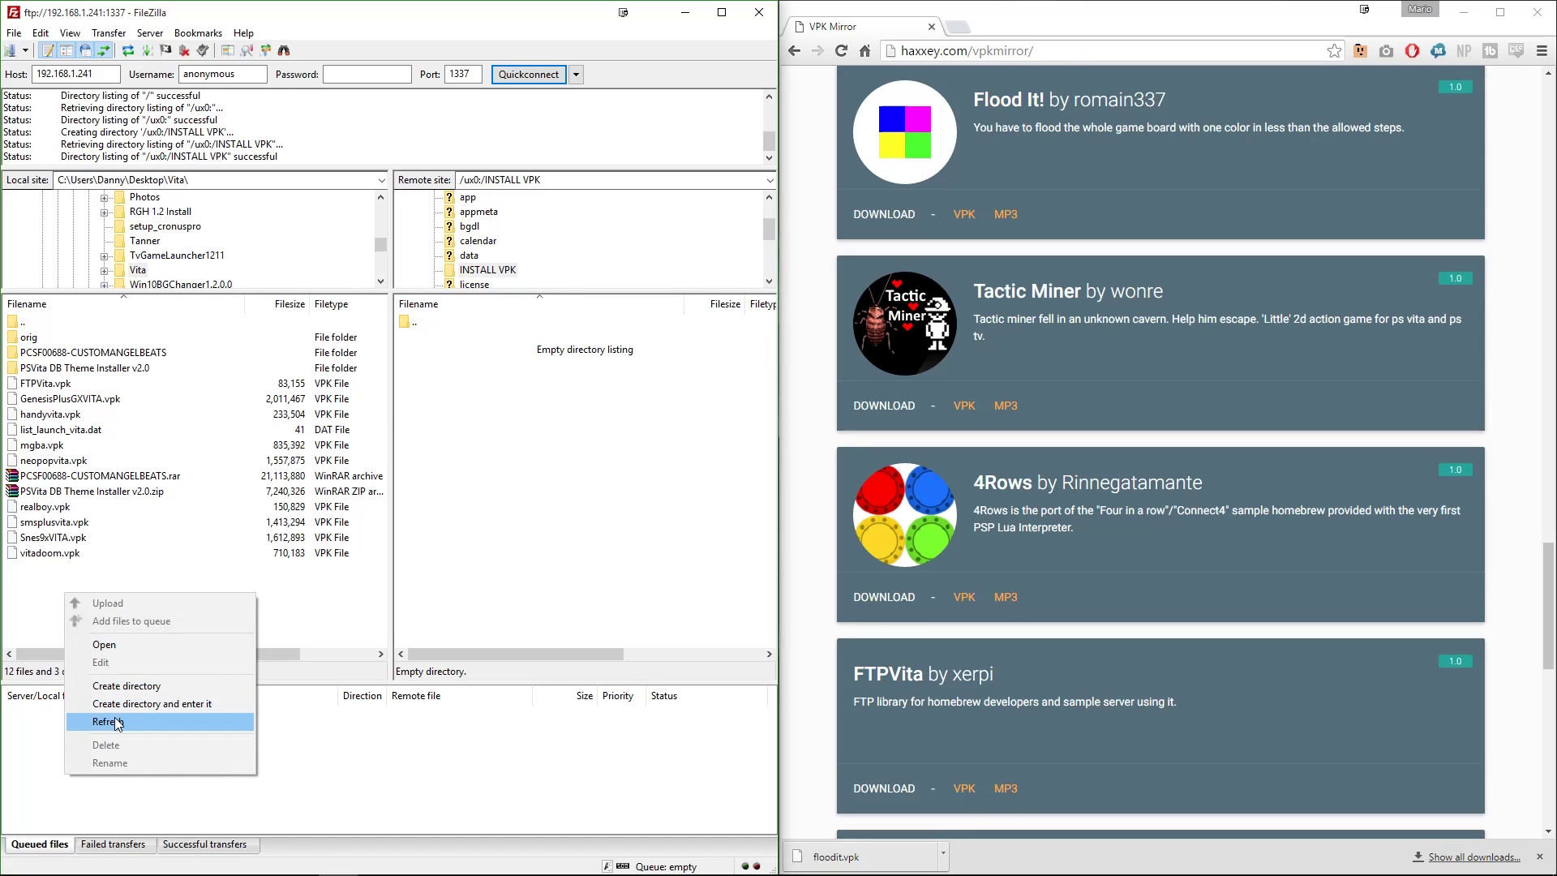
click(121, 724)
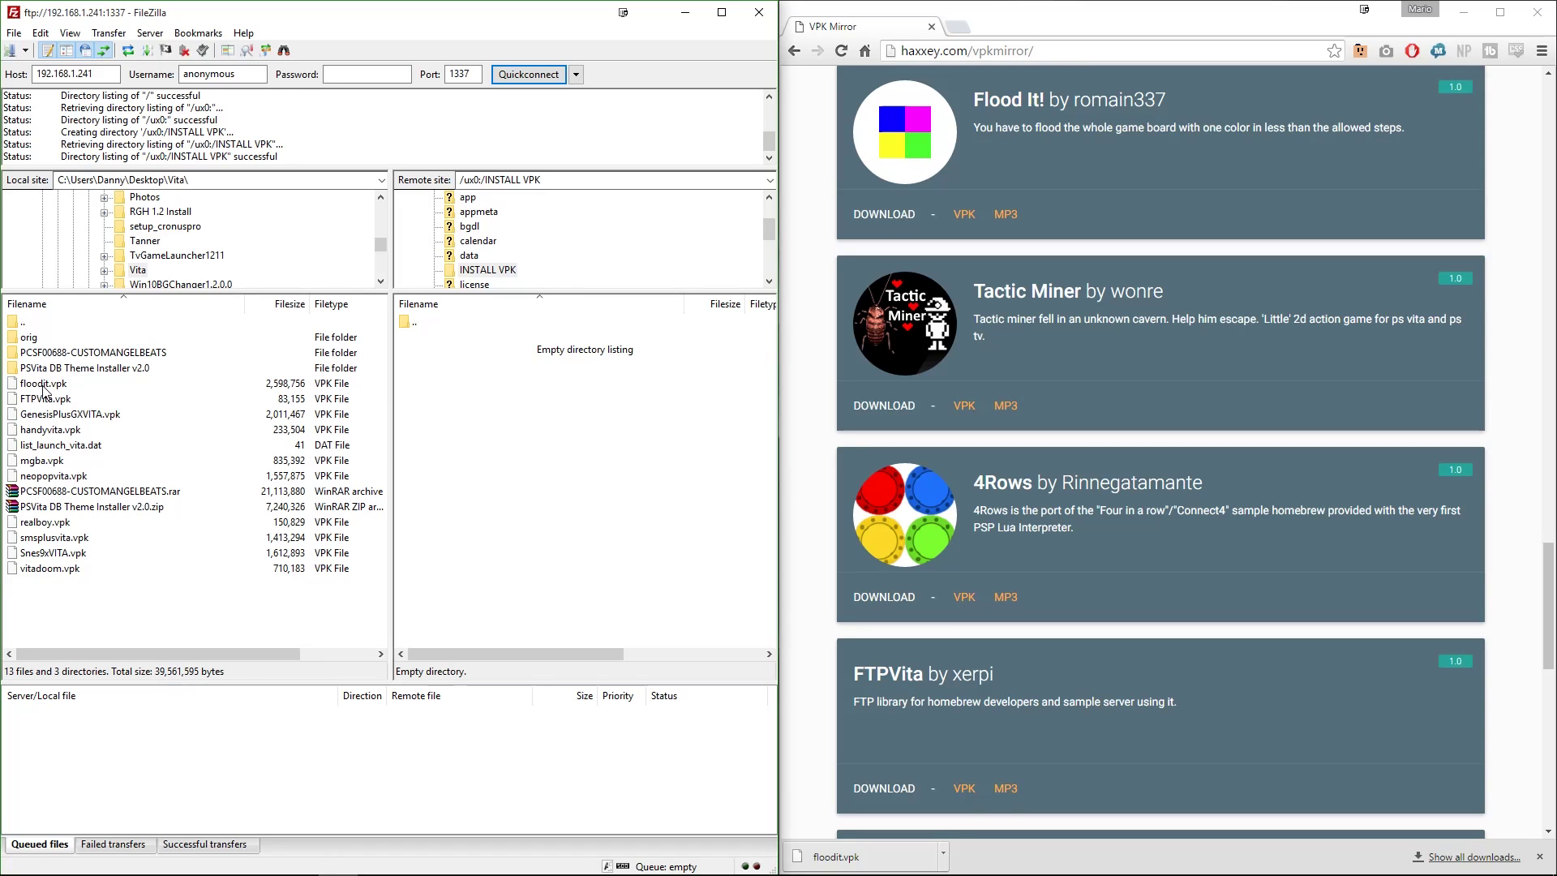
drag(42, 383, 540, 527)
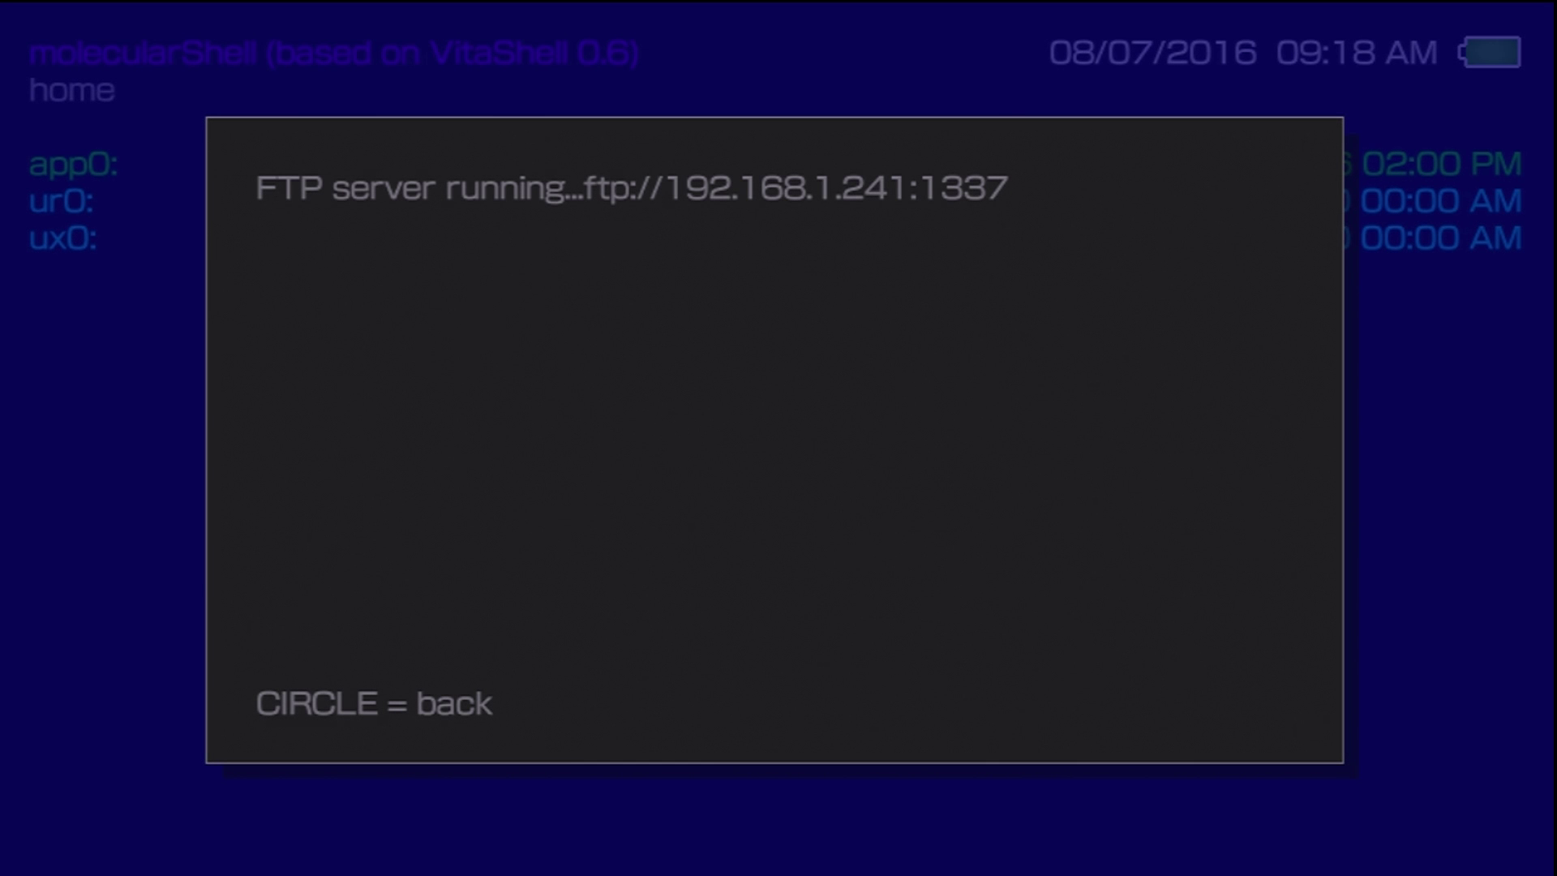
Close the FTP server dialog in molecularShell and open the ux0: folder
key(Escape)
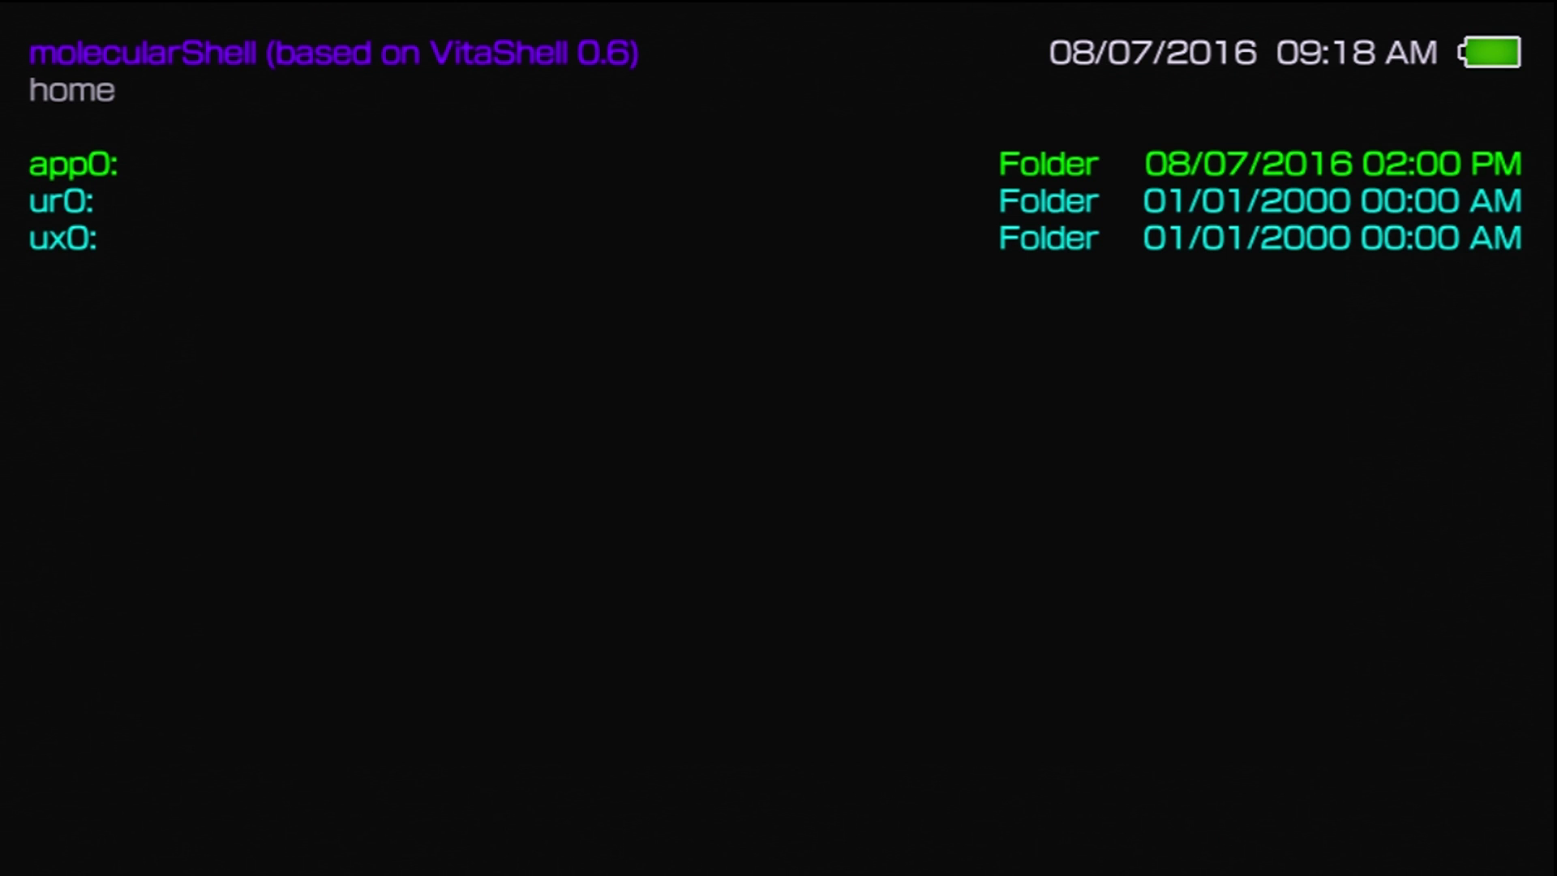
key(Down)
key(Down)
key(Return)
Enter the INSTALL VPK folder in ux0: and install the floodit.vpk package
key(Down)
key(Down)
key(Down)
key(Down)
key(Down)
key(Down)
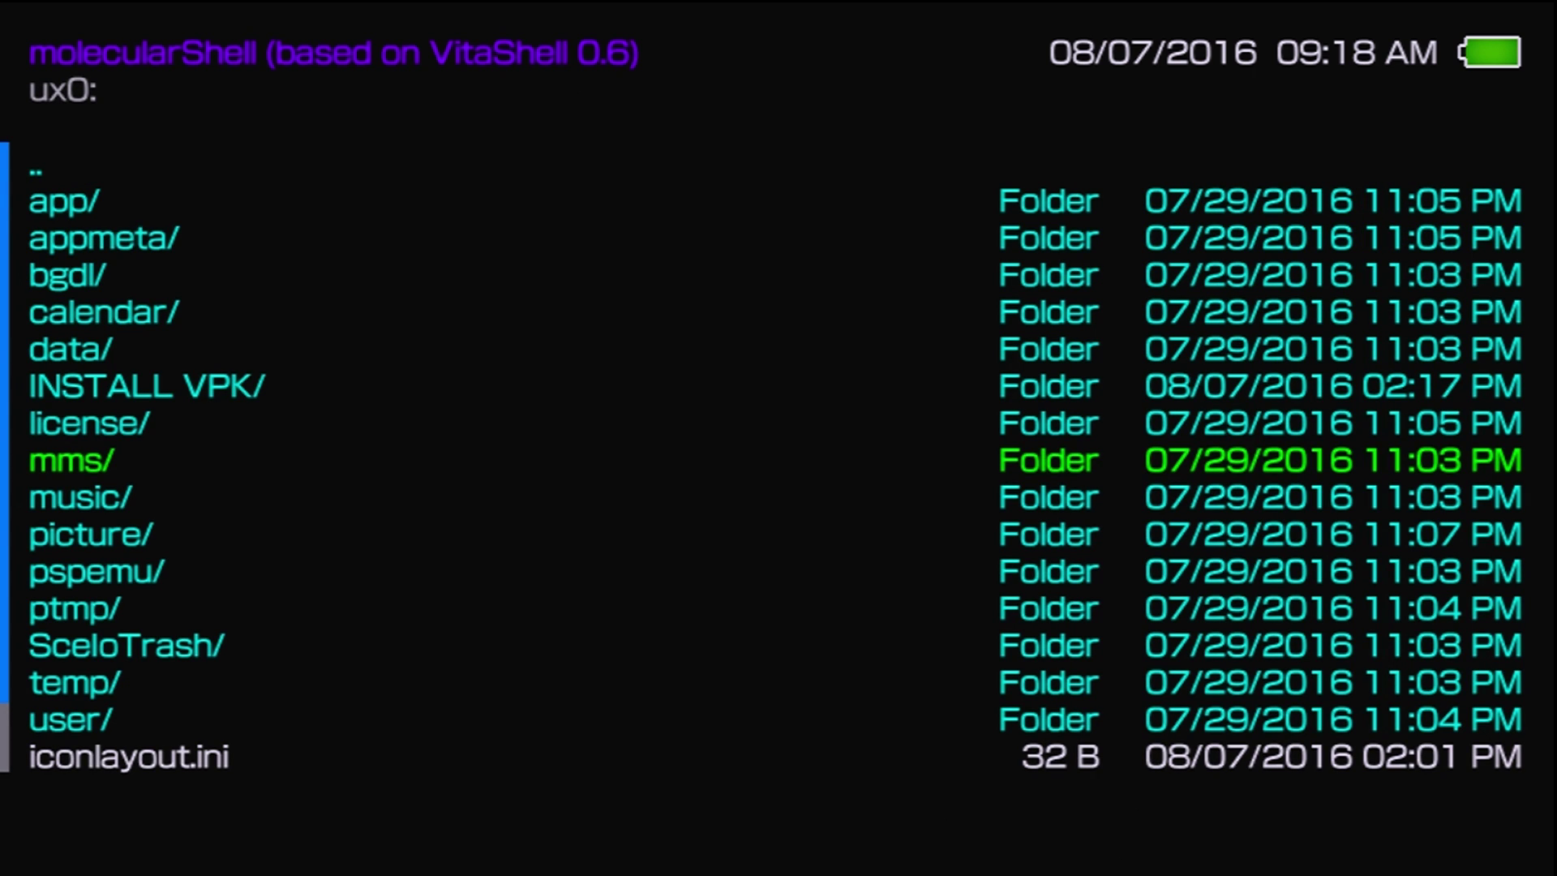
key(Up)
key(Up)
key(Return)
key(Return)
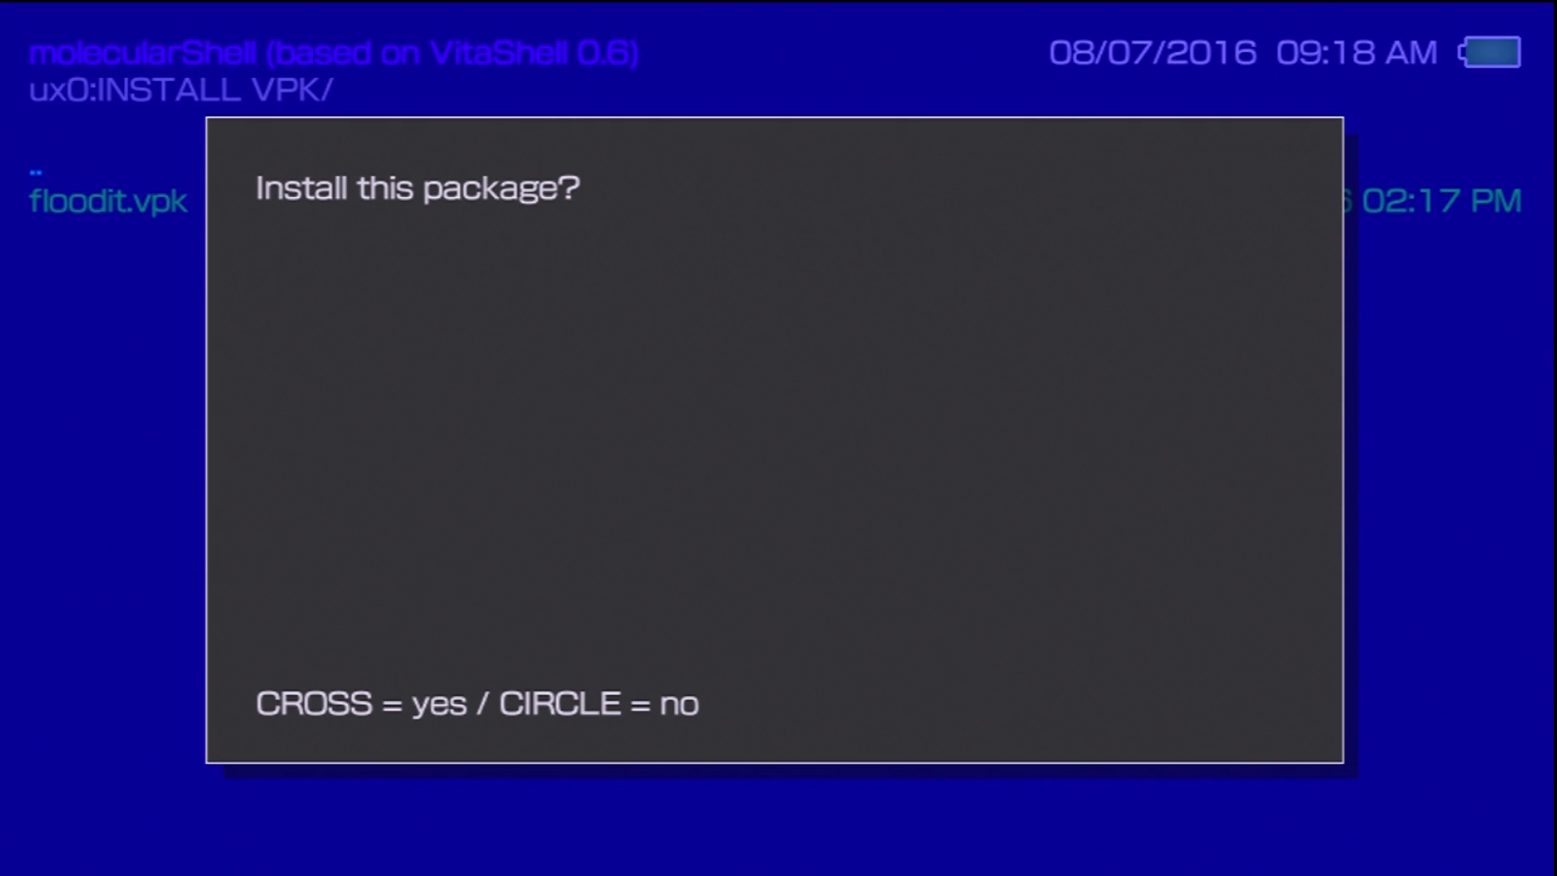
key(Return)
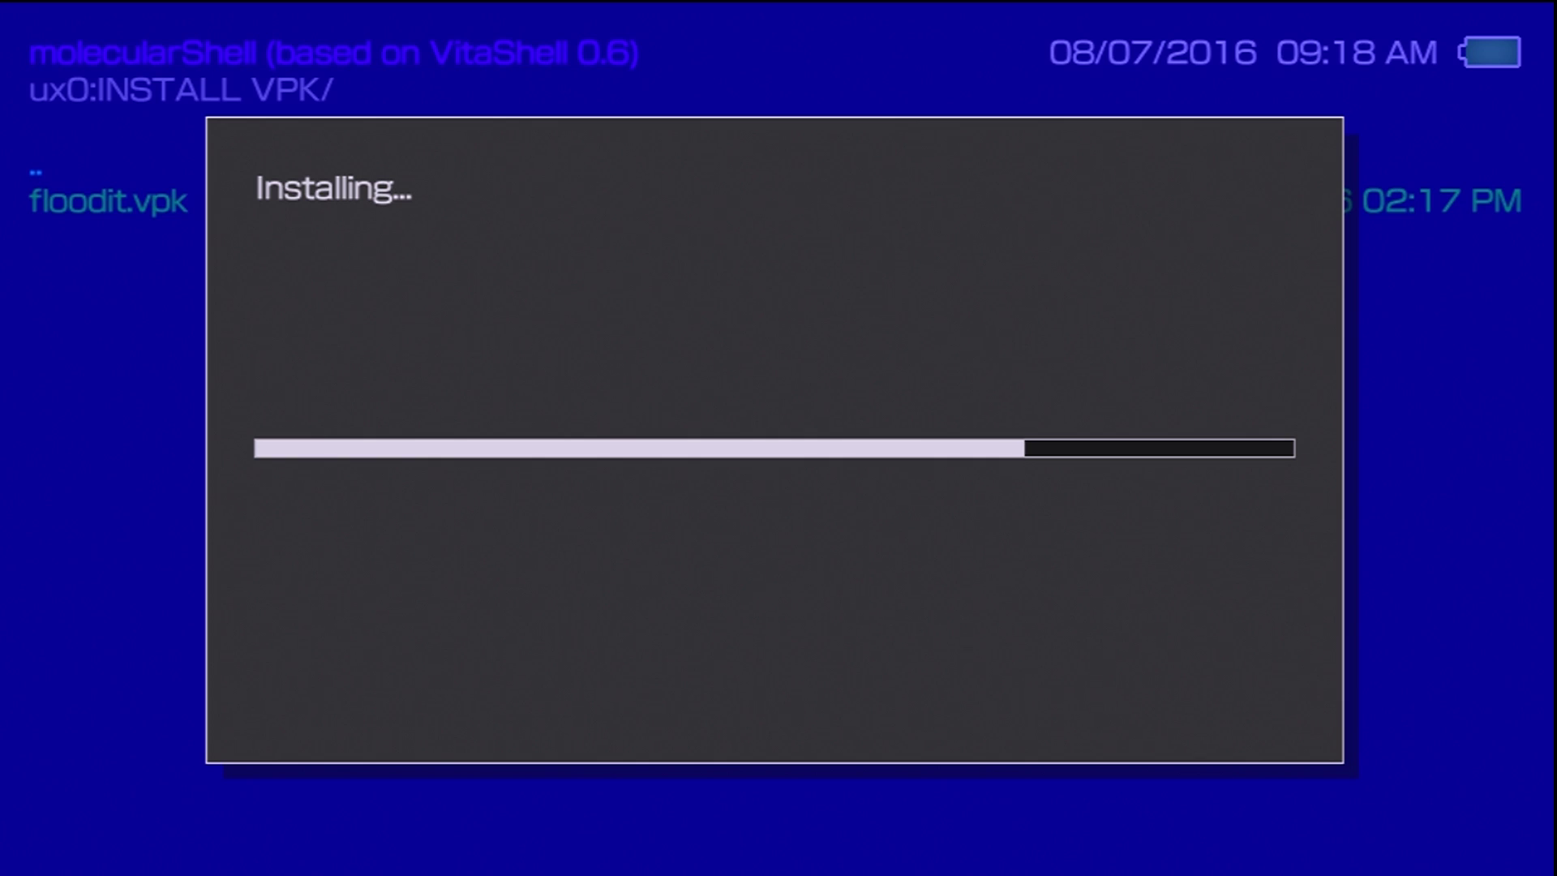
Delete floodit.vpk from the INSTALL VPK folder
key(Menu)
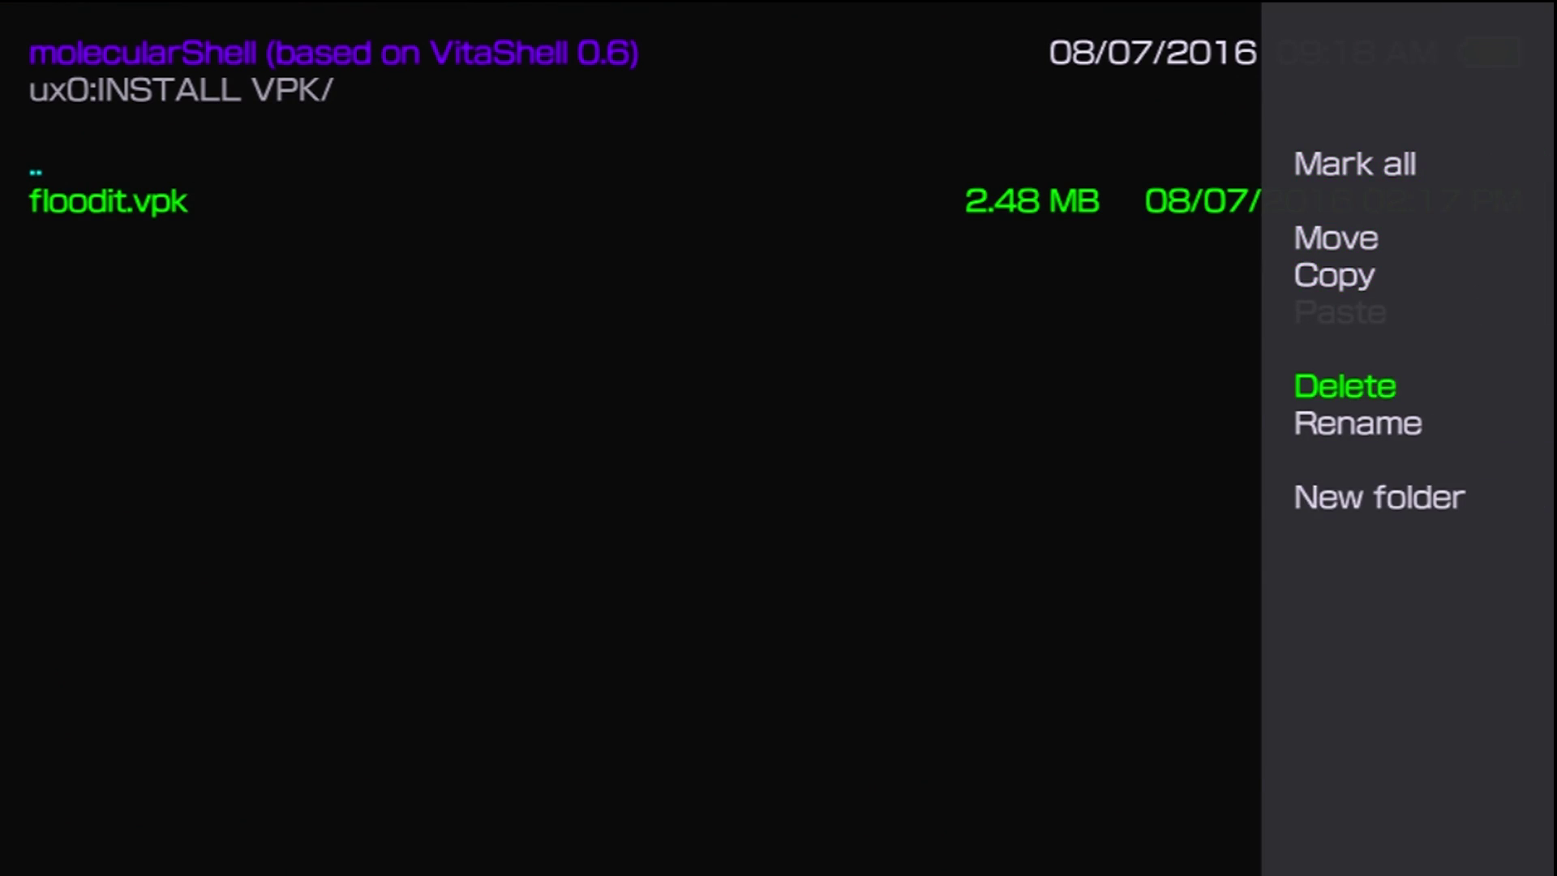
key(Return)
key(Return)
Leave molecularShell for the home screen and launch Flood It!
key(super)
key(super)
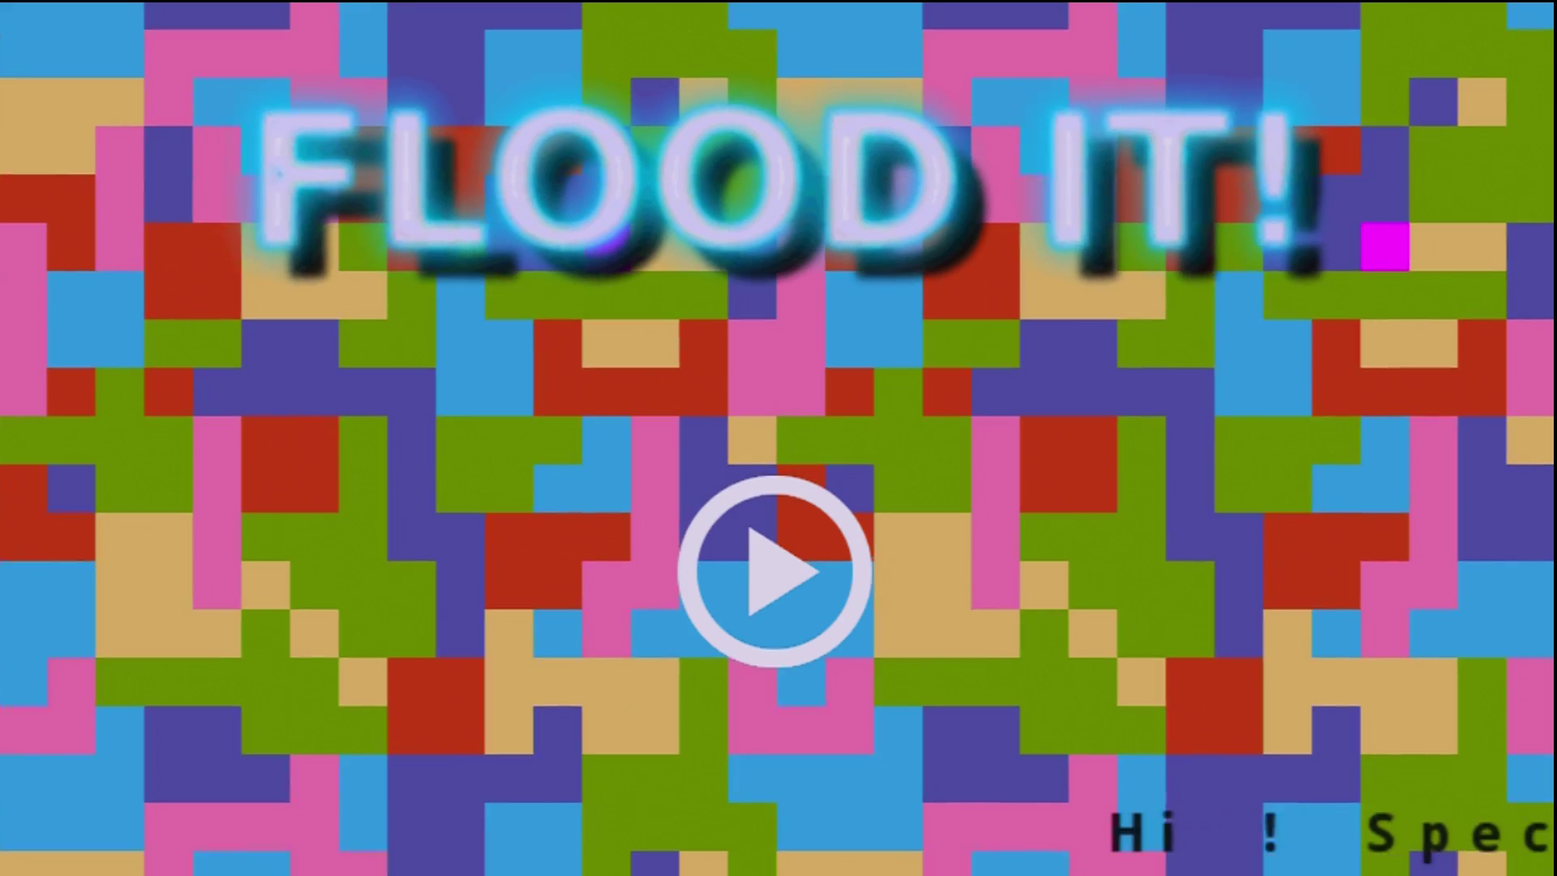
Try to start Flood It! from its LiveArea page, then dismiss the dialog and close the page
key(Return)
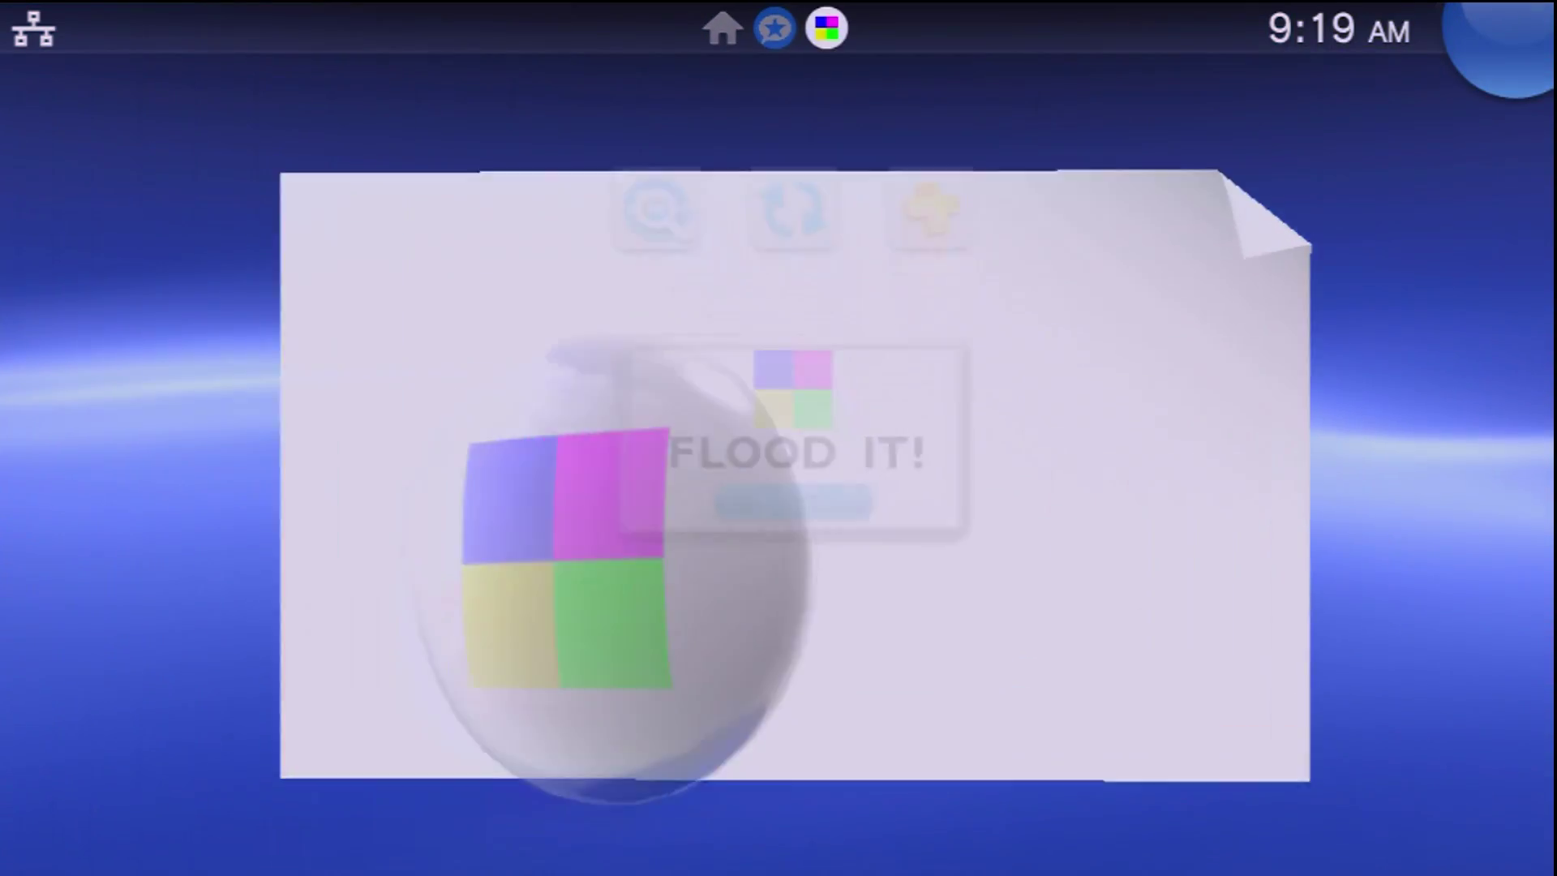
key(Return)
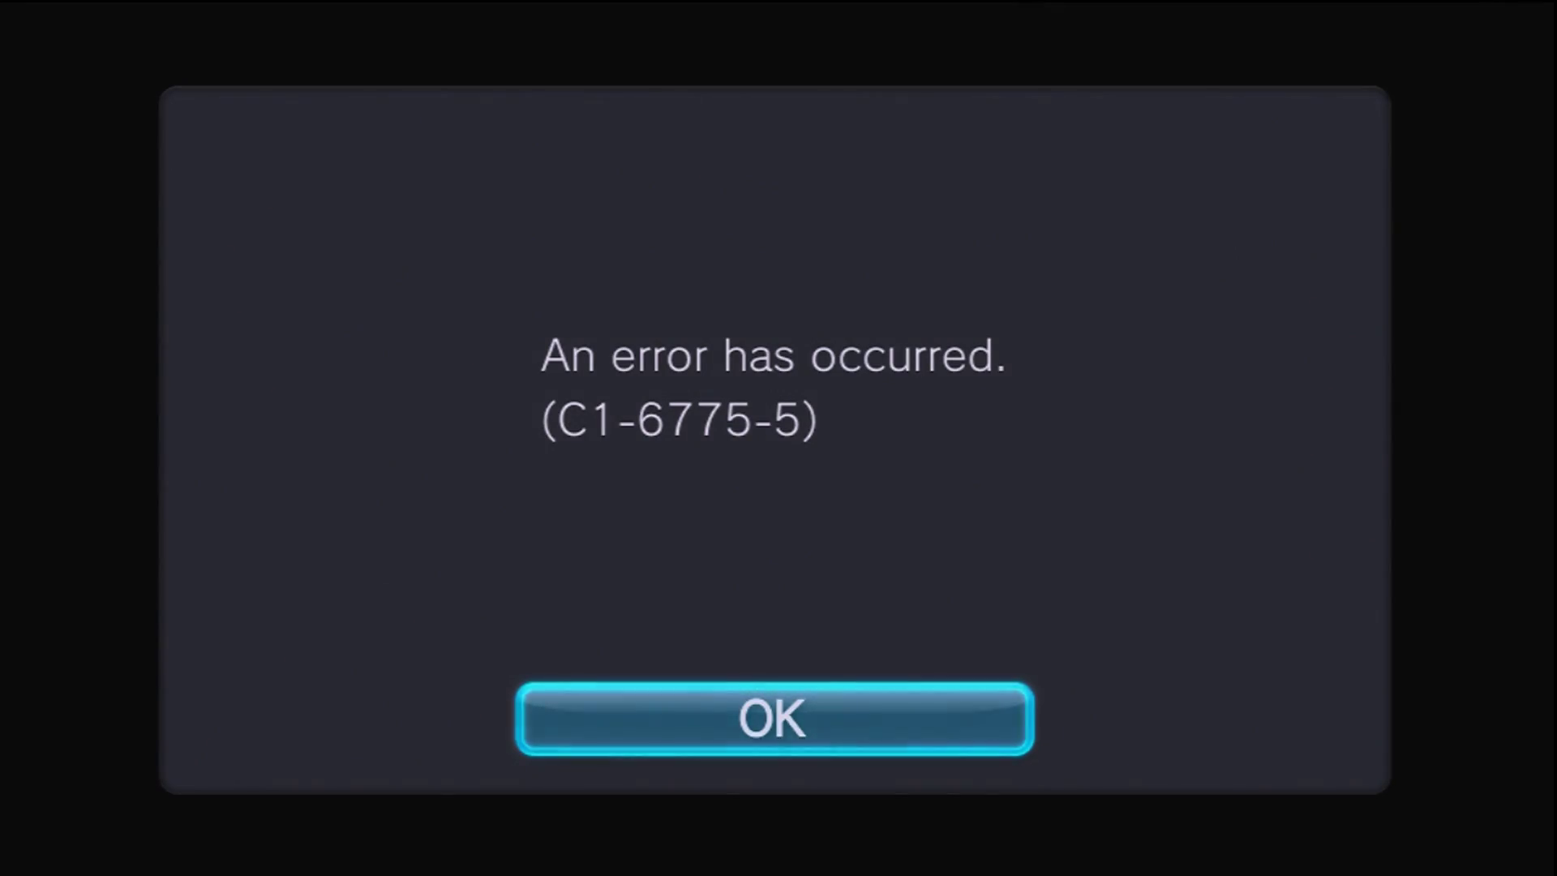
key(Return)
key(Escape)
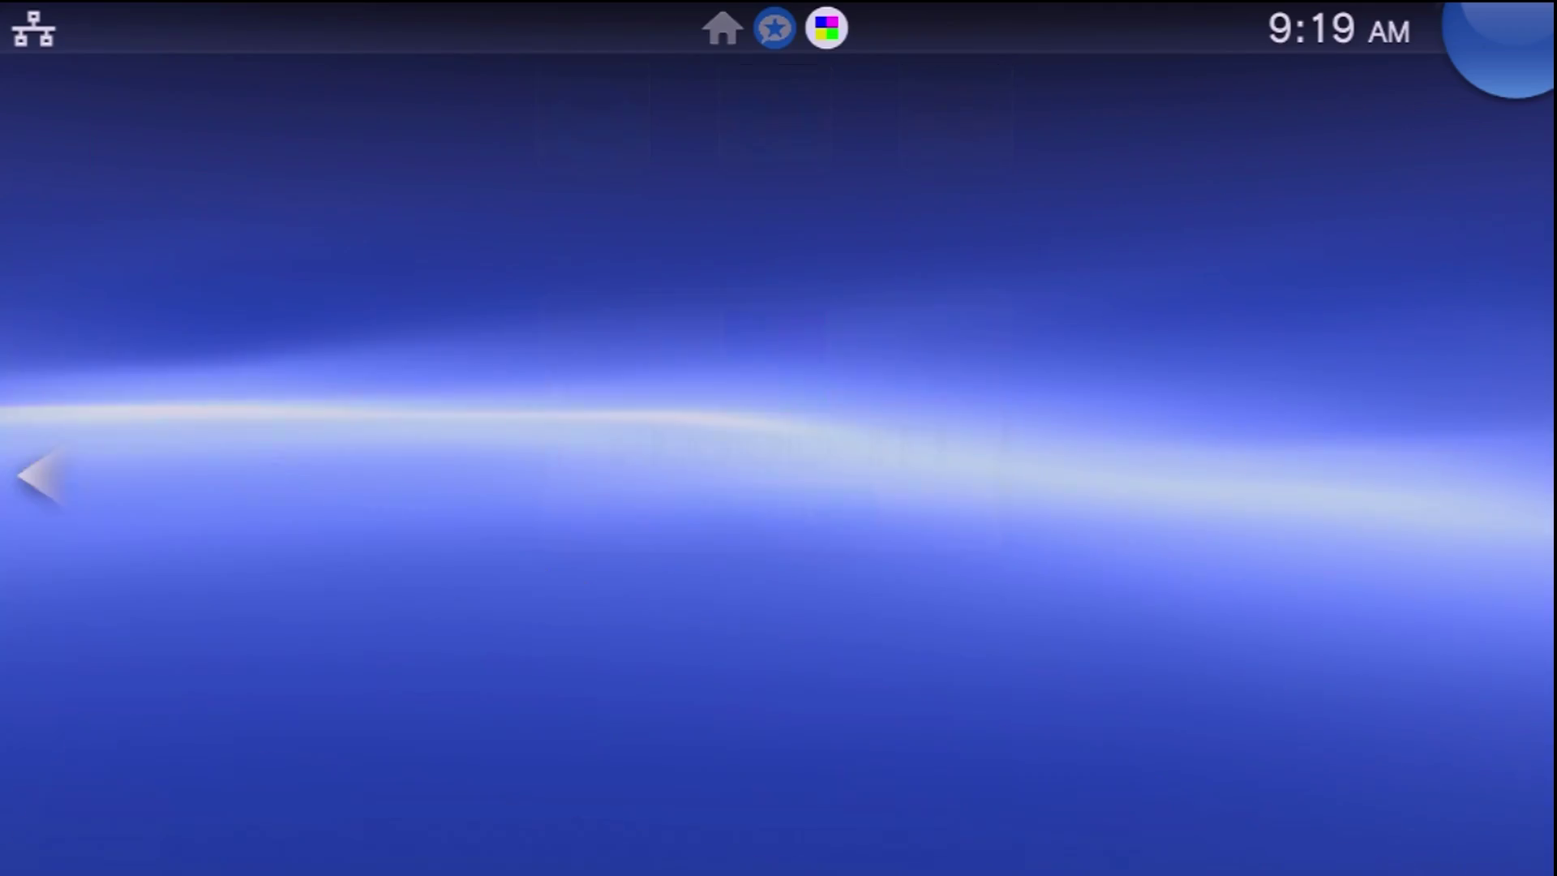
Open the molecularShell LiveArea page from the home screen
key(Left)
key(Up)
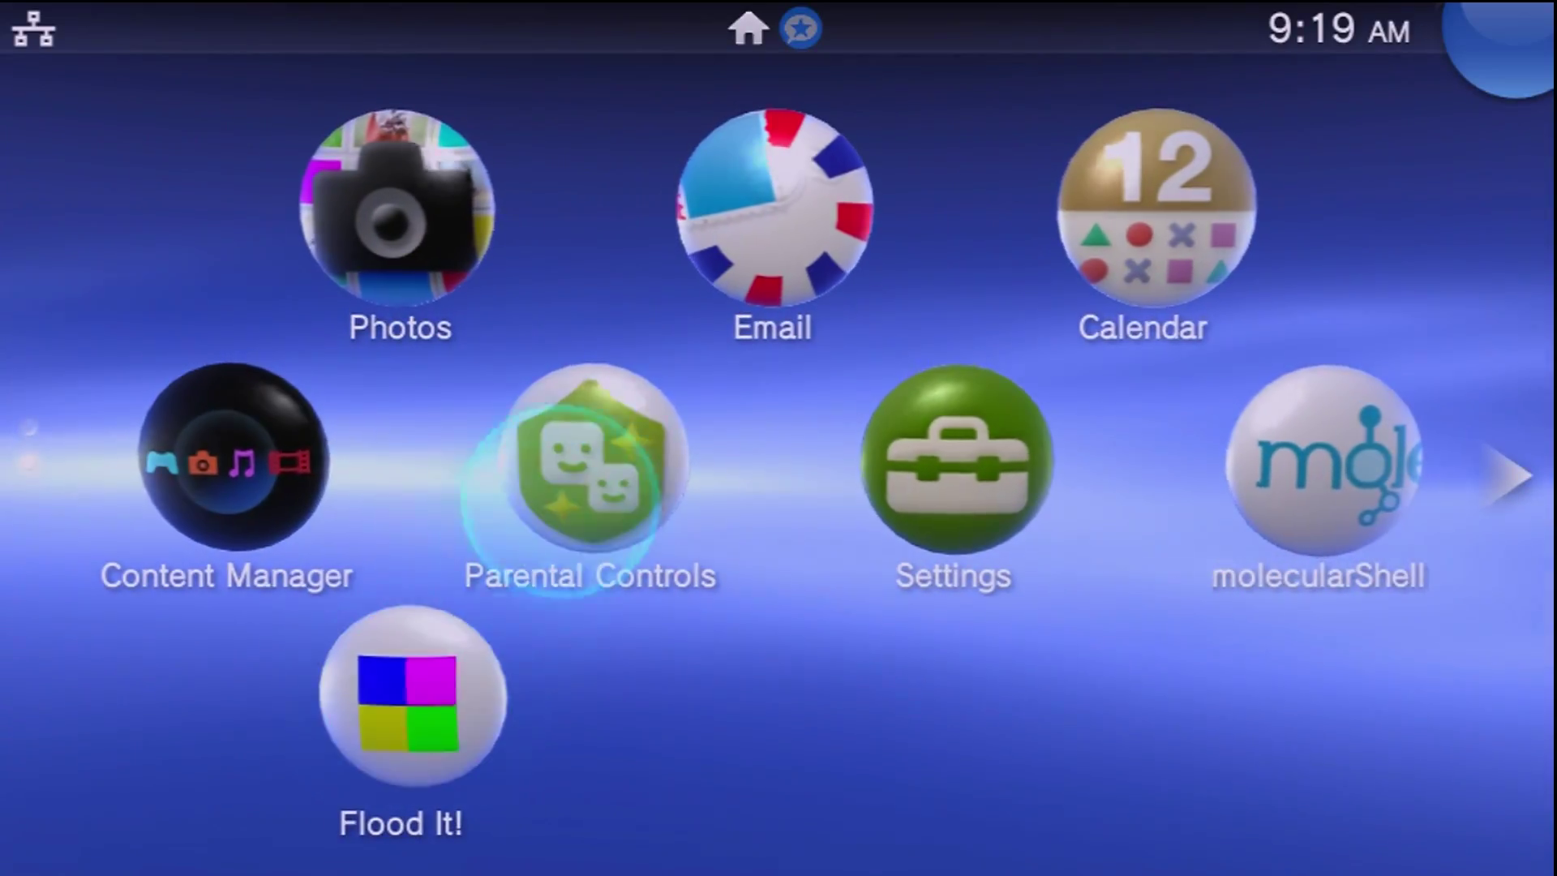
key(Right)
key(Right)
key(Return)
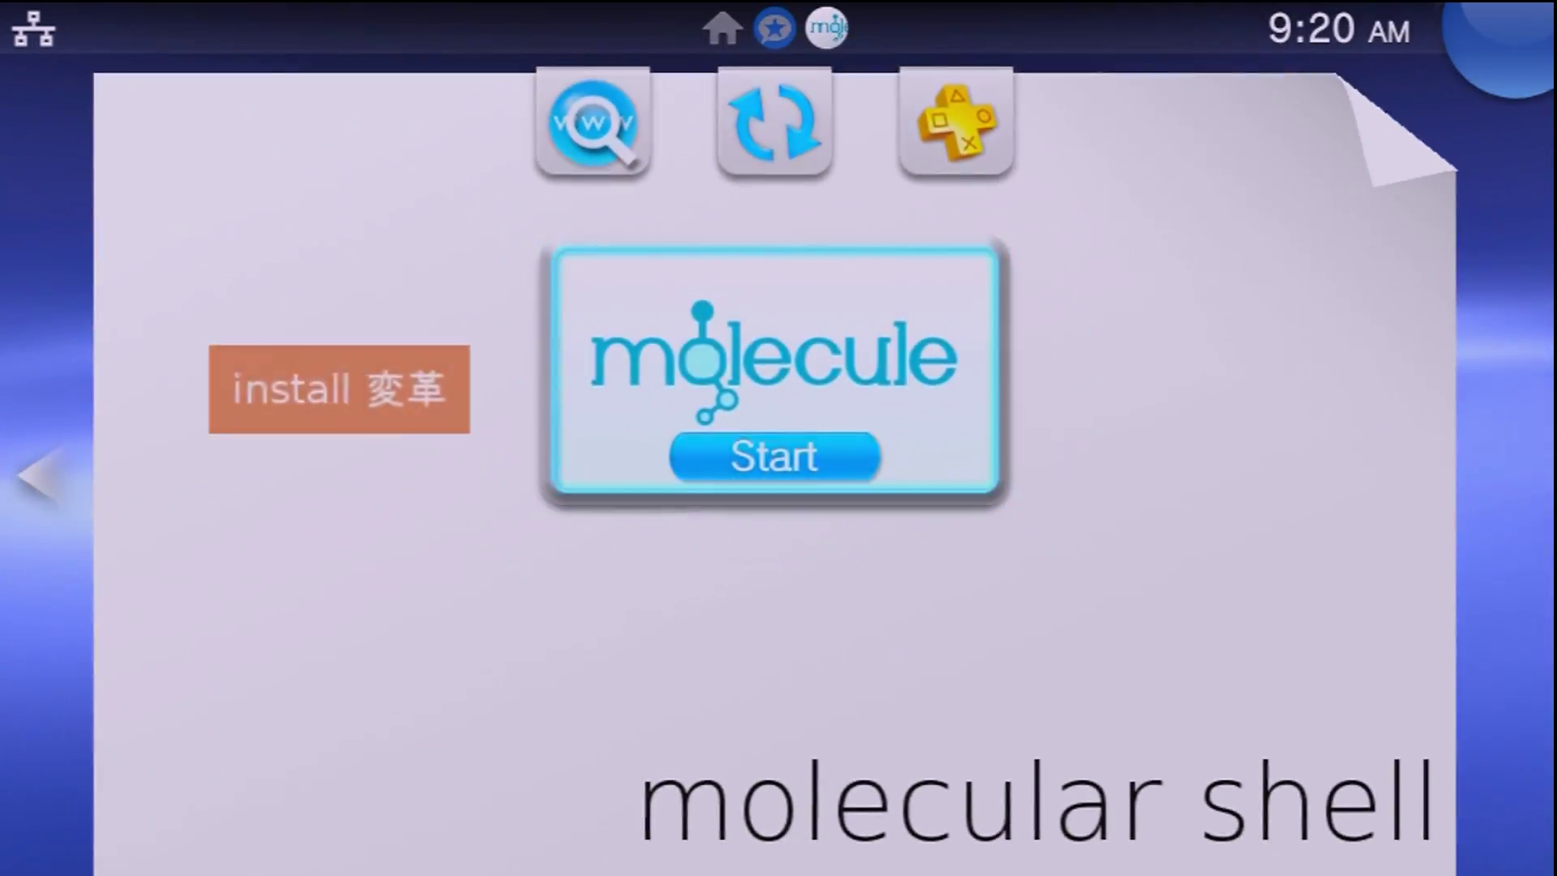
Run the install 変革 option on the molecularShell page and accept the HENkaku welcome message
key(Left)
key(Right)
key(Return)
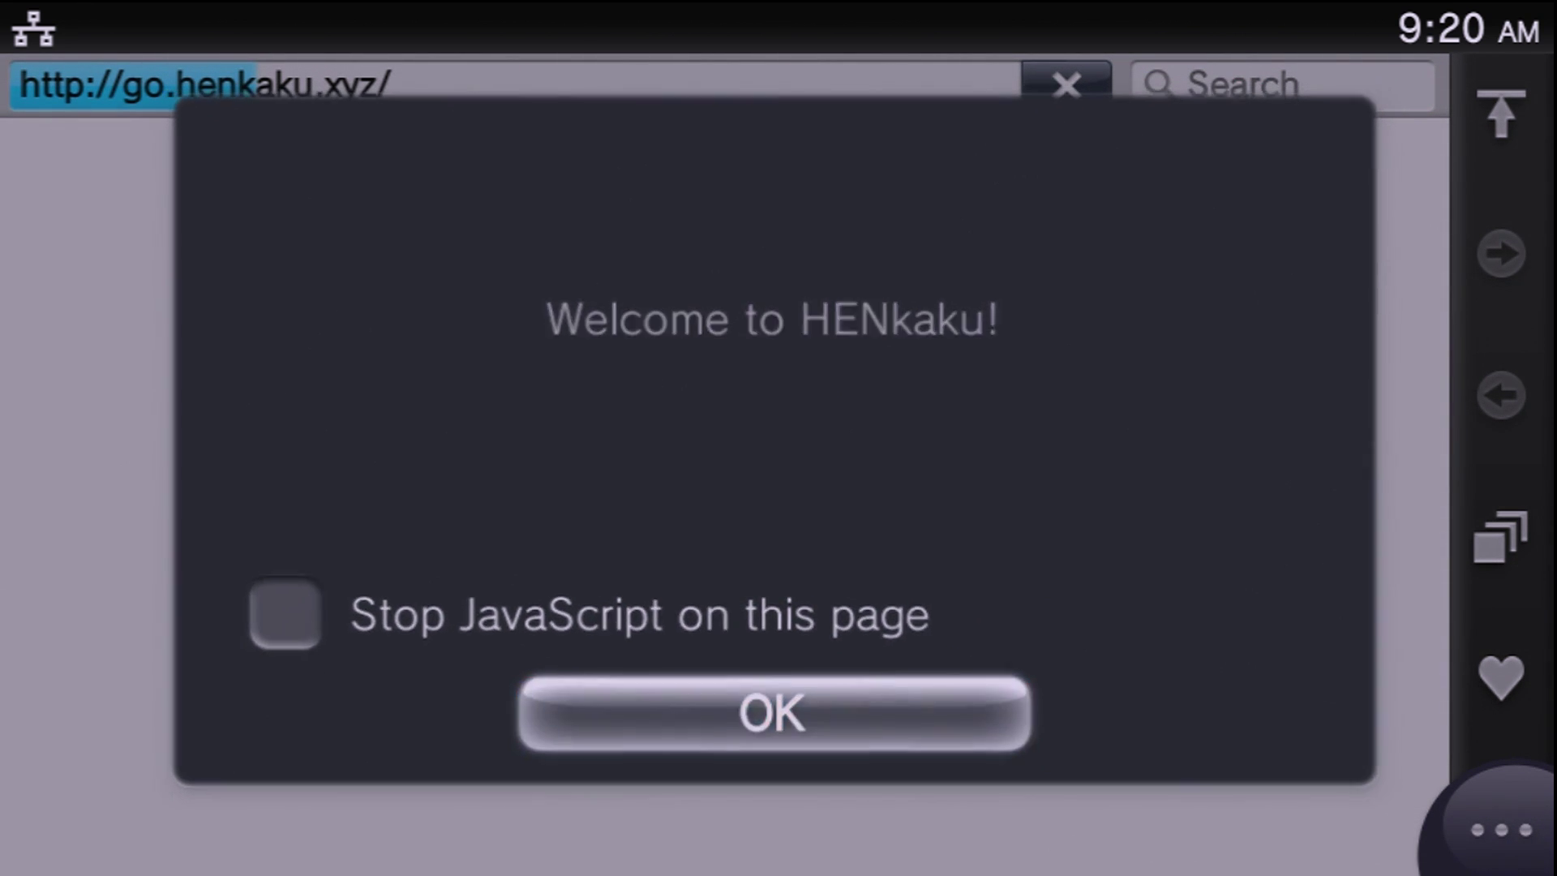
key(Return)
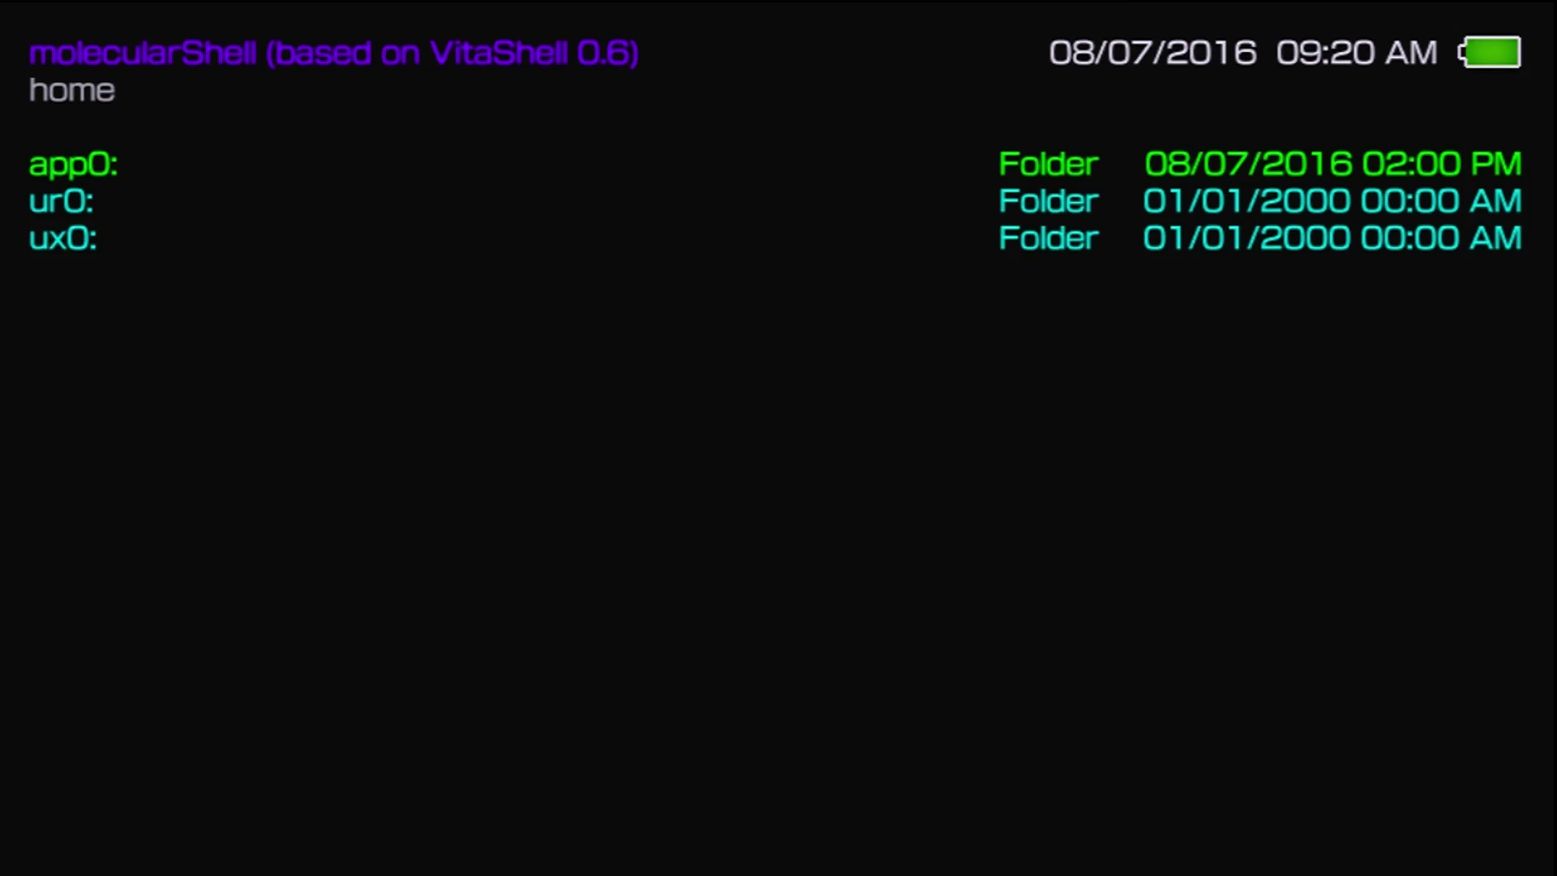
Return to the home screen and start Flood It!, allowing molecularShell to close
key(Home)
key(Left)
key(Left)
key(Down)
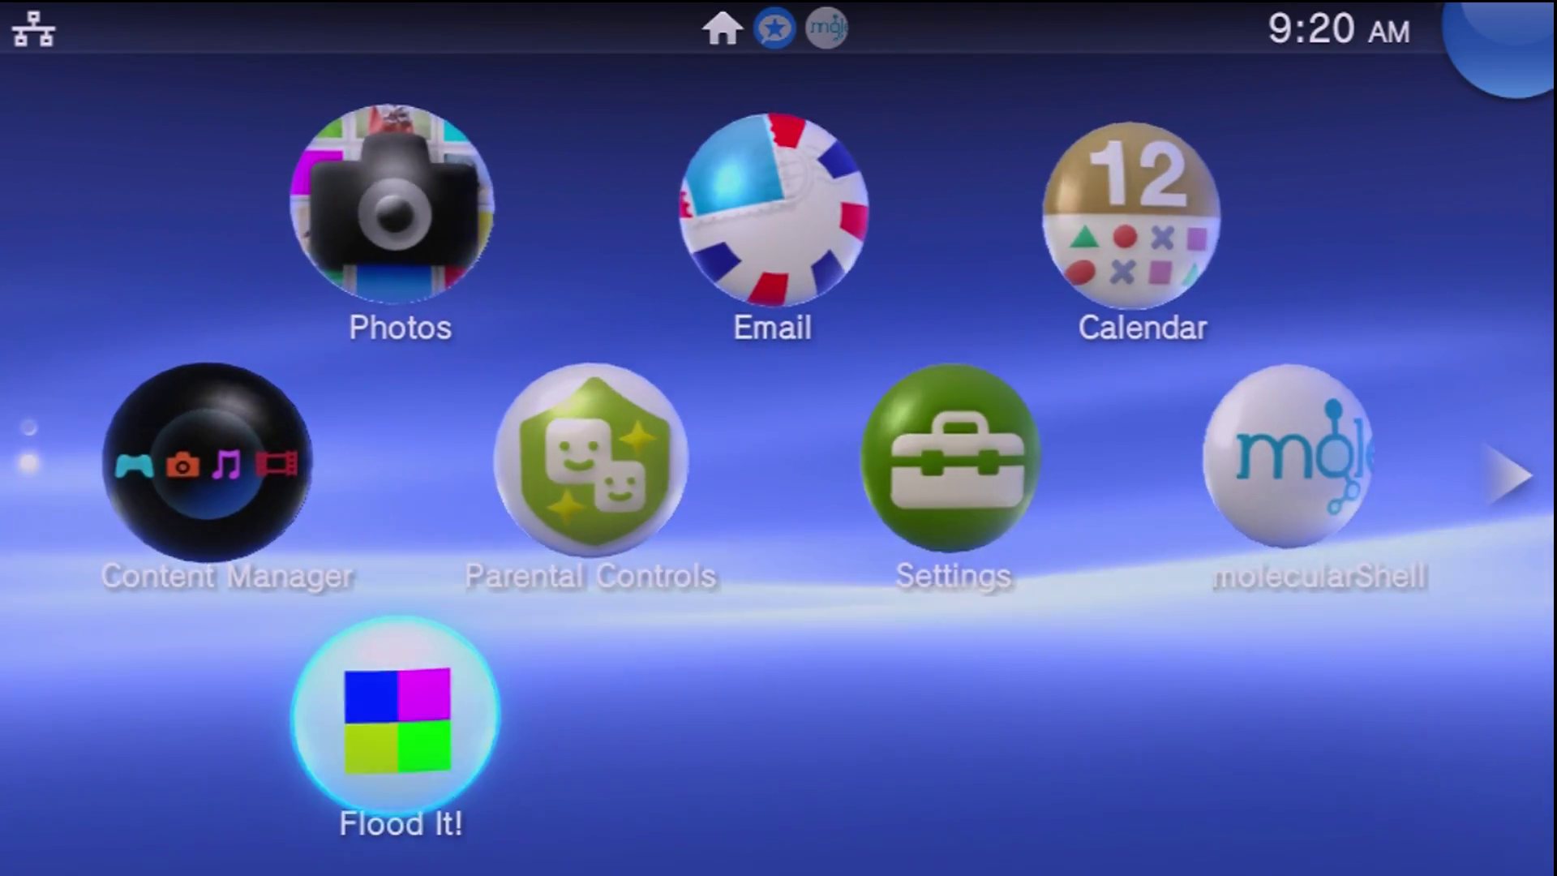
key(Return)
key(Return)
key(Right)
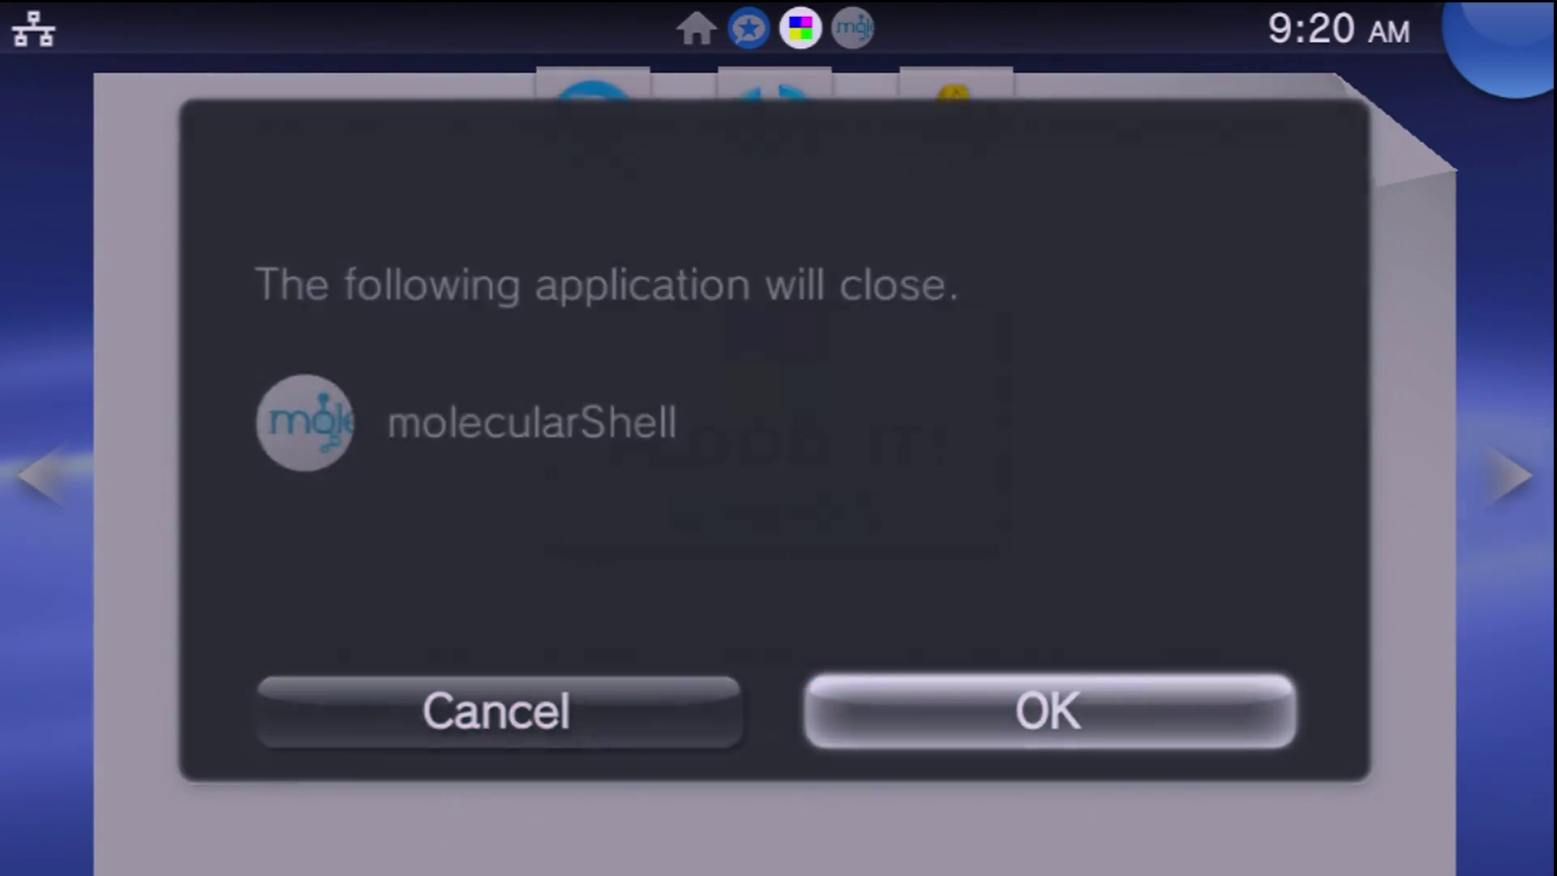
key(Return)
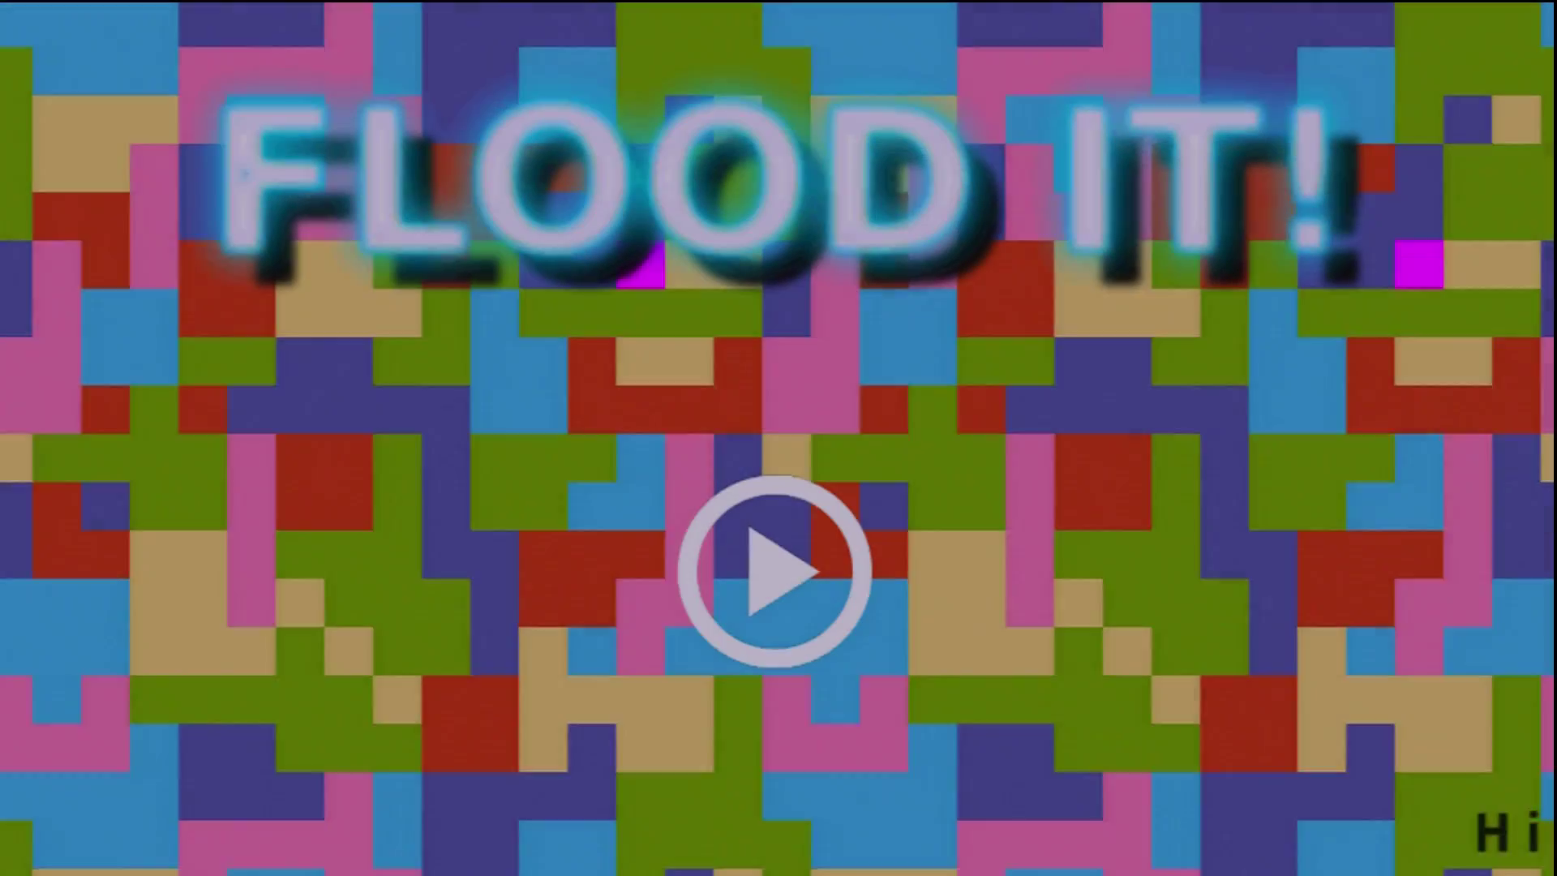
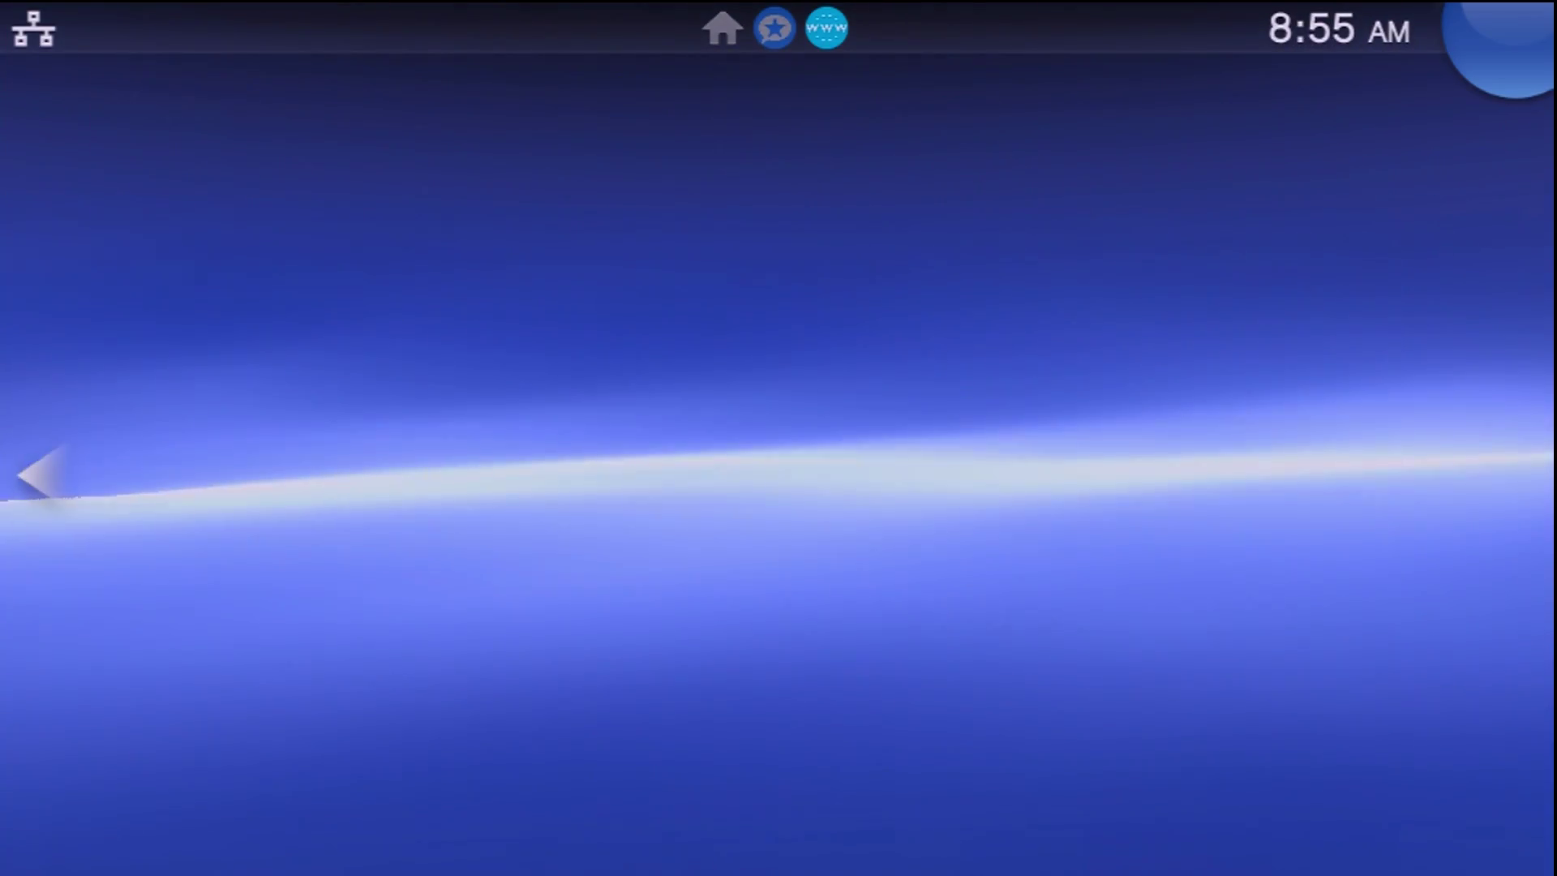
Browse the home screen apps and open the Content Manager LiveArea page
key(Down)
key(Down)
key(Down)
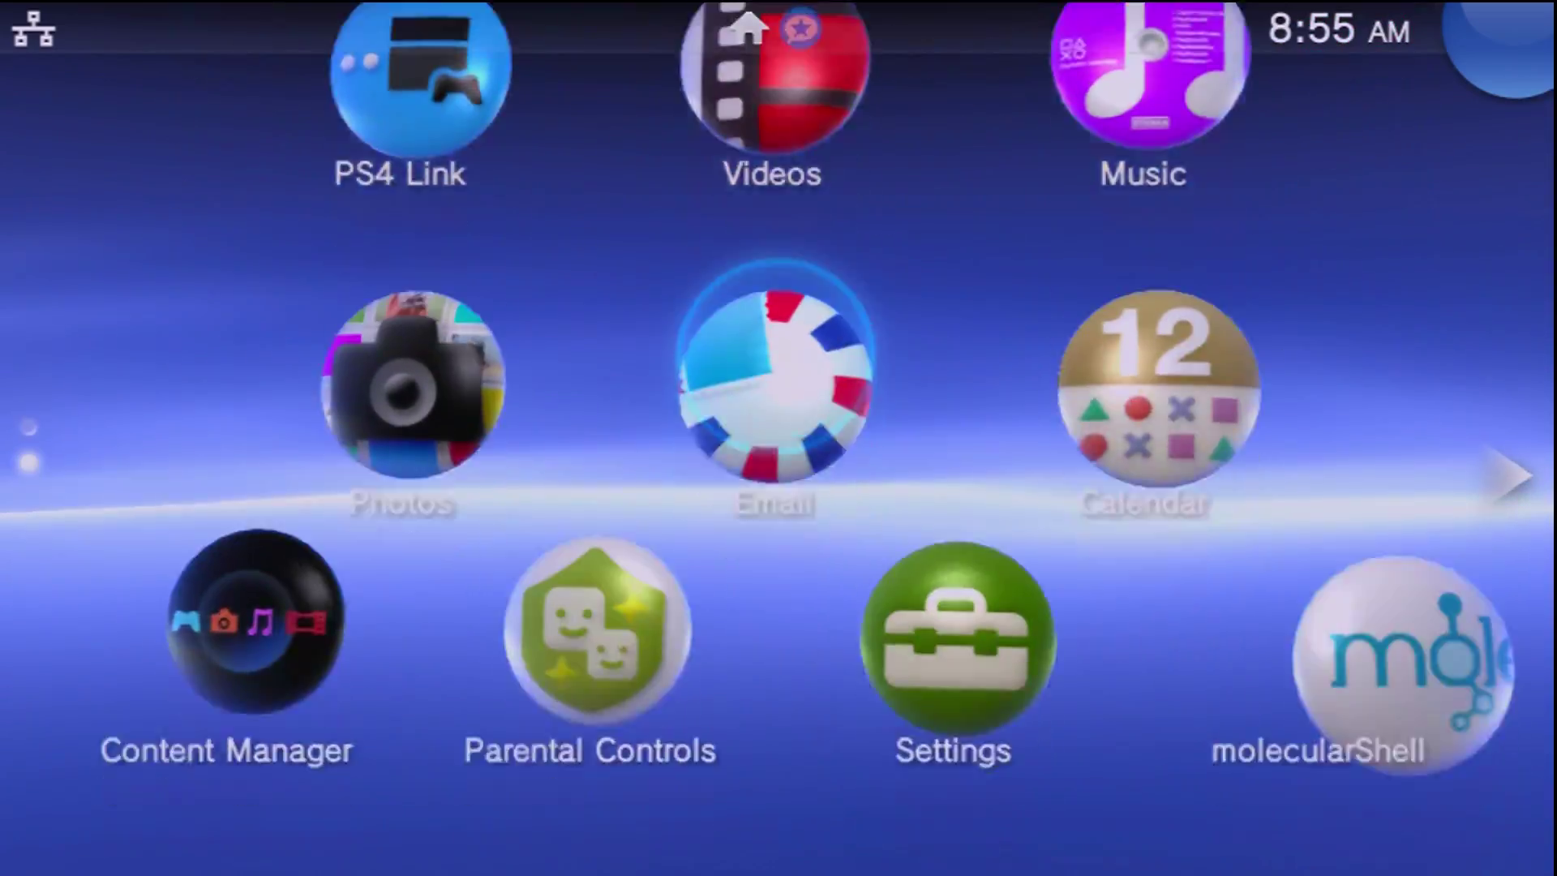
key(Up)
key(Up)
key(Down)
key(Down)
key(Down)
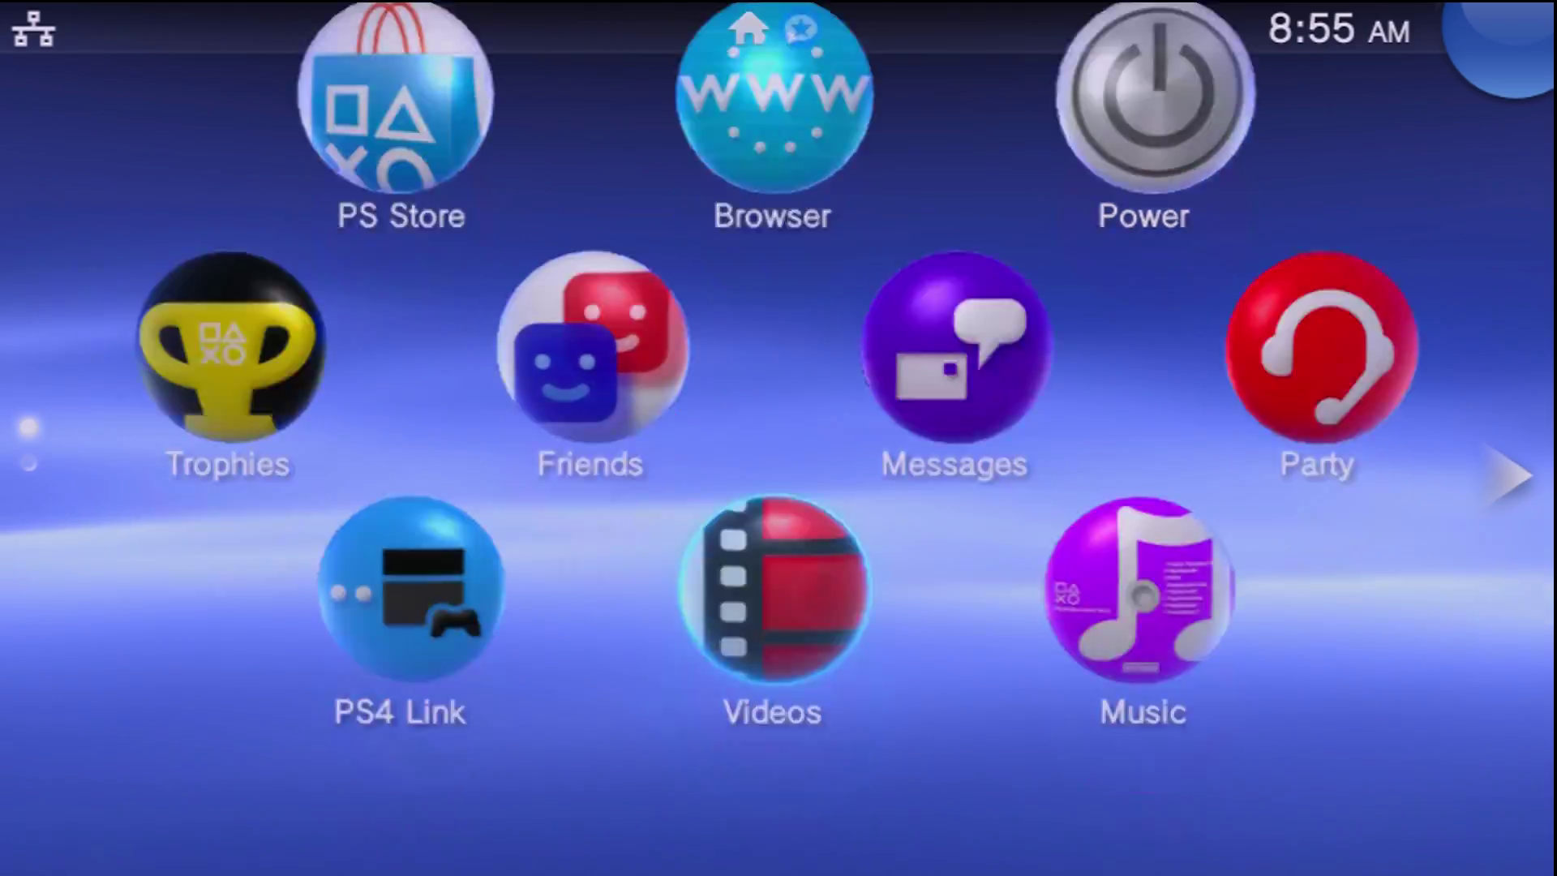
key(Return)
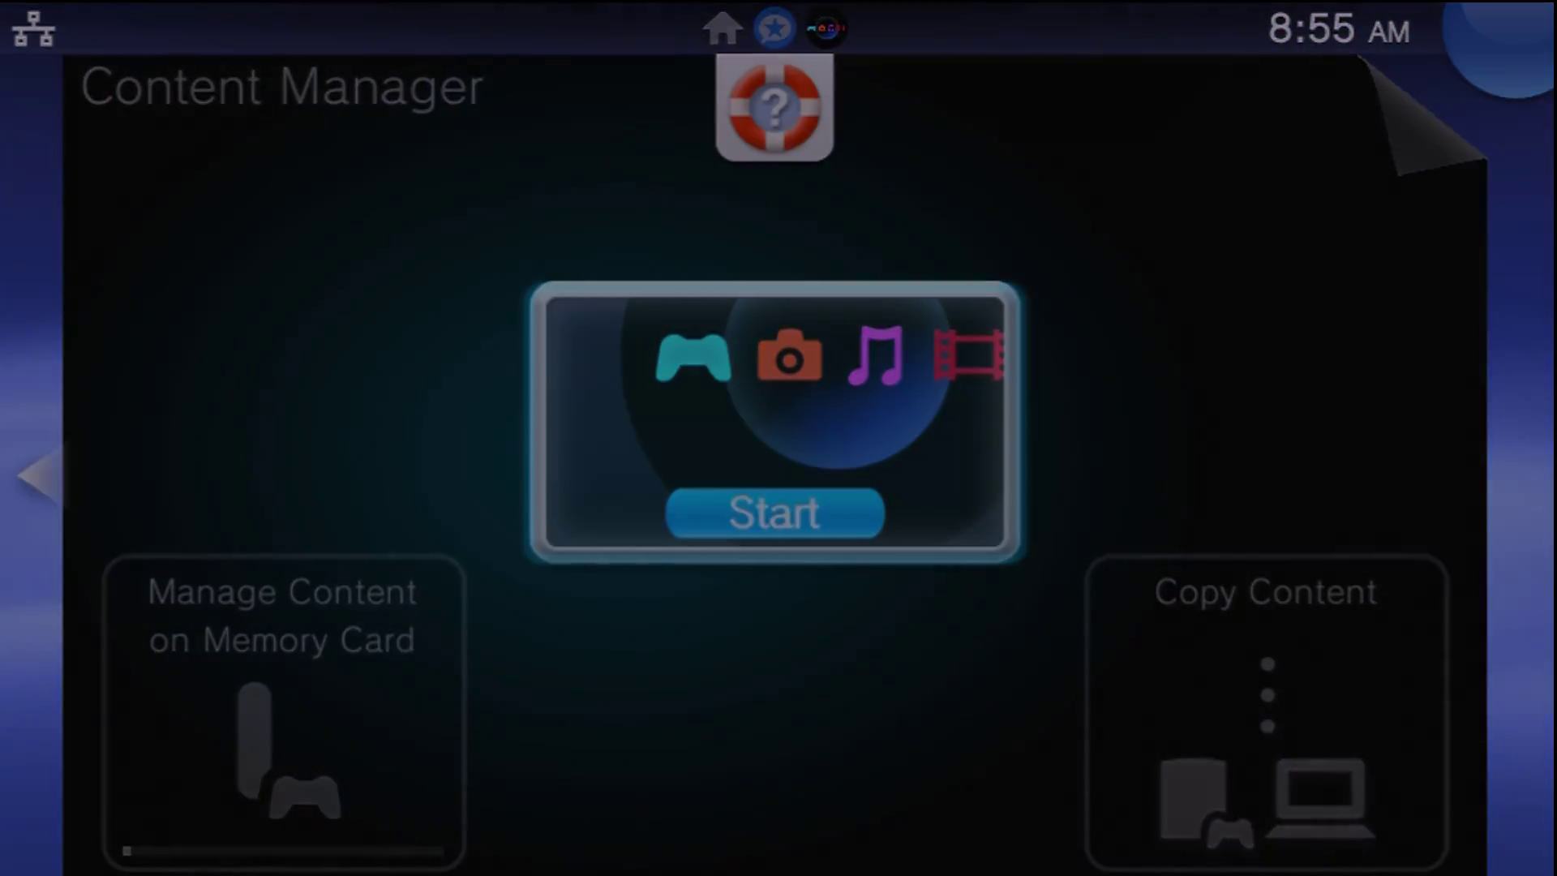